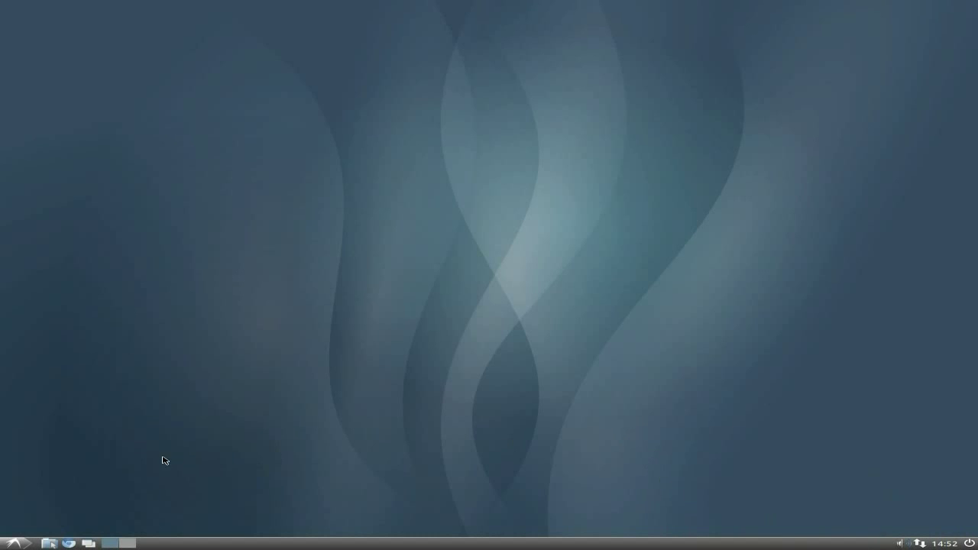
Launch Chromium from the Internet menu and run a web search for 'lubuntu'.
click(12, 546)
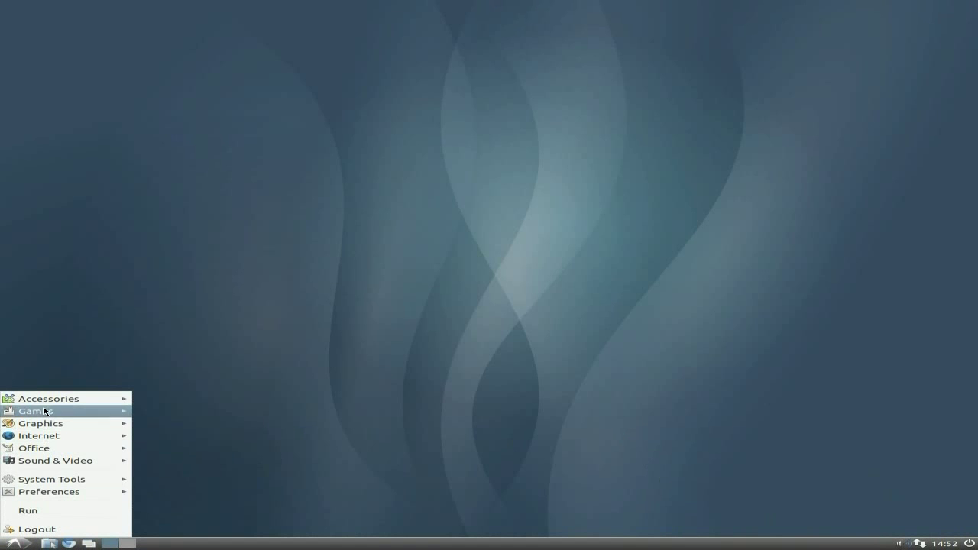
mouse_move(44, 402)
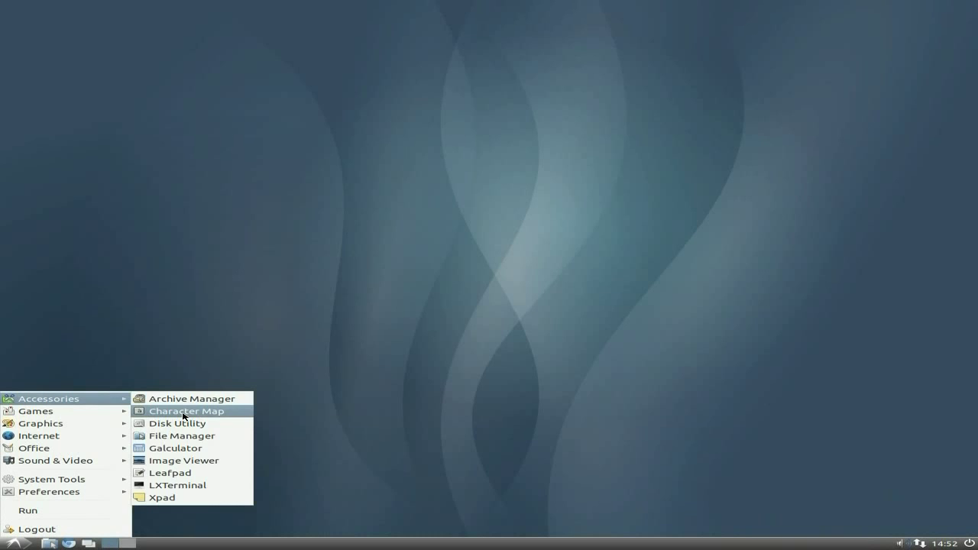
mouse_move(103, 417)
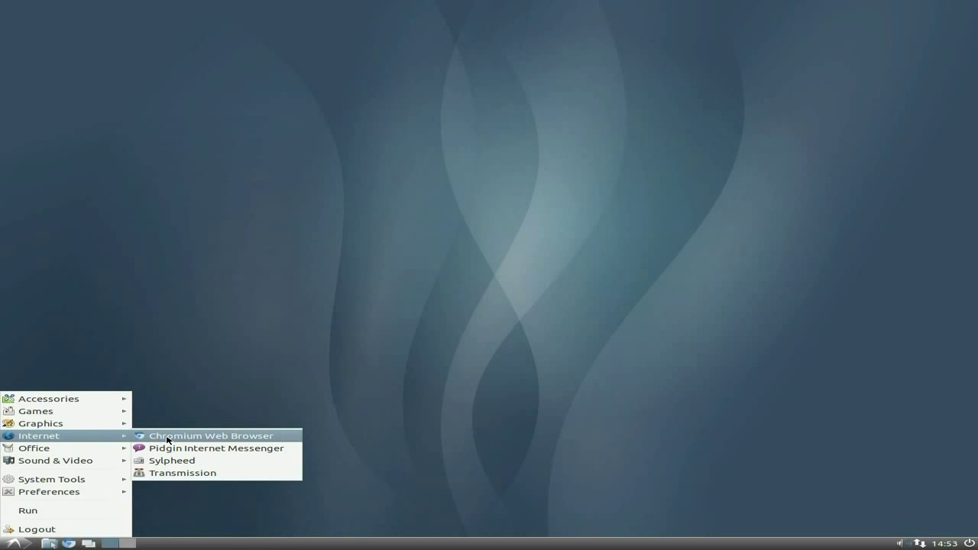
click(182, 439)
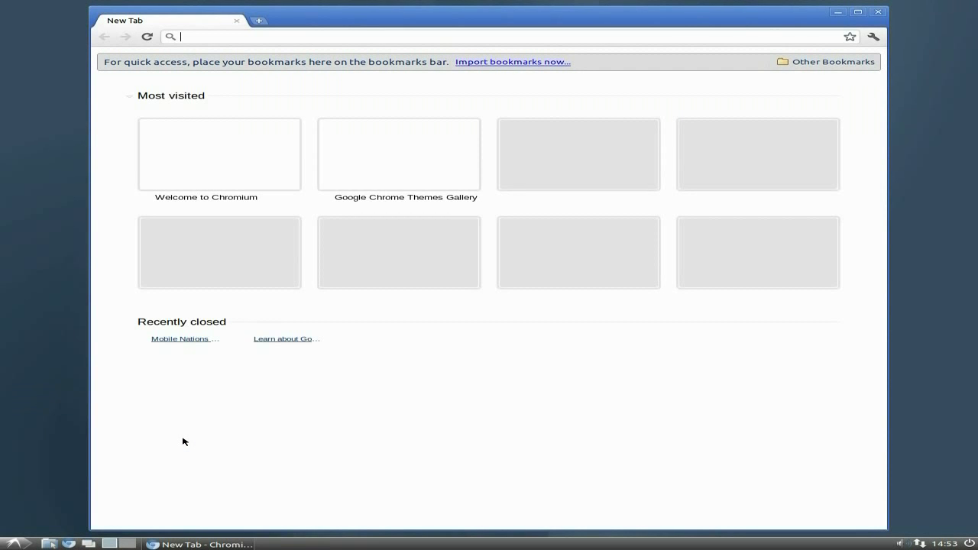
text(l)
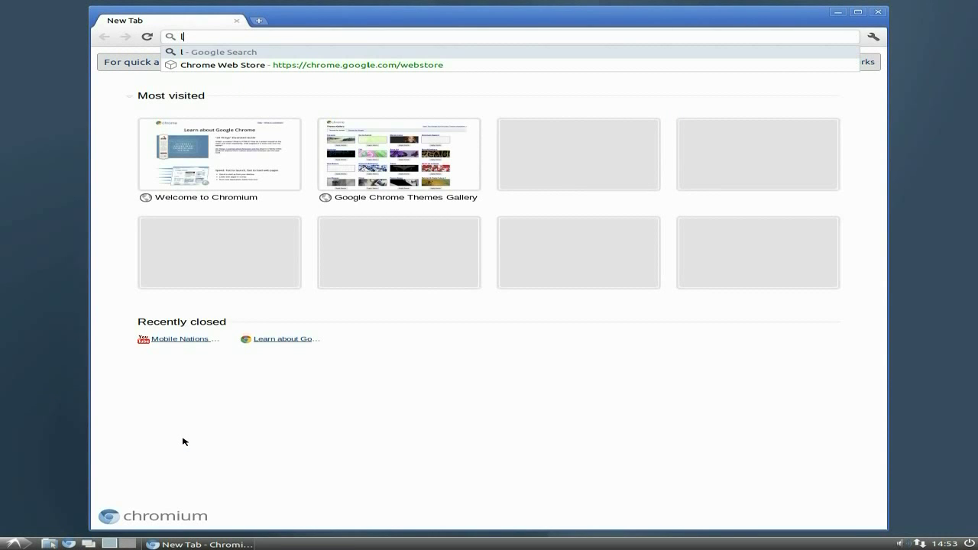
text(ubuntu)
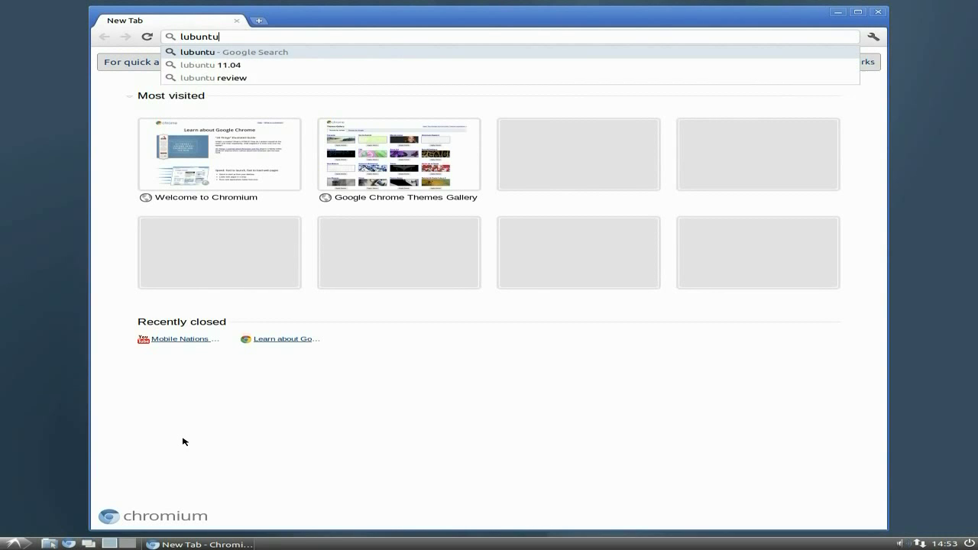
key(Return)
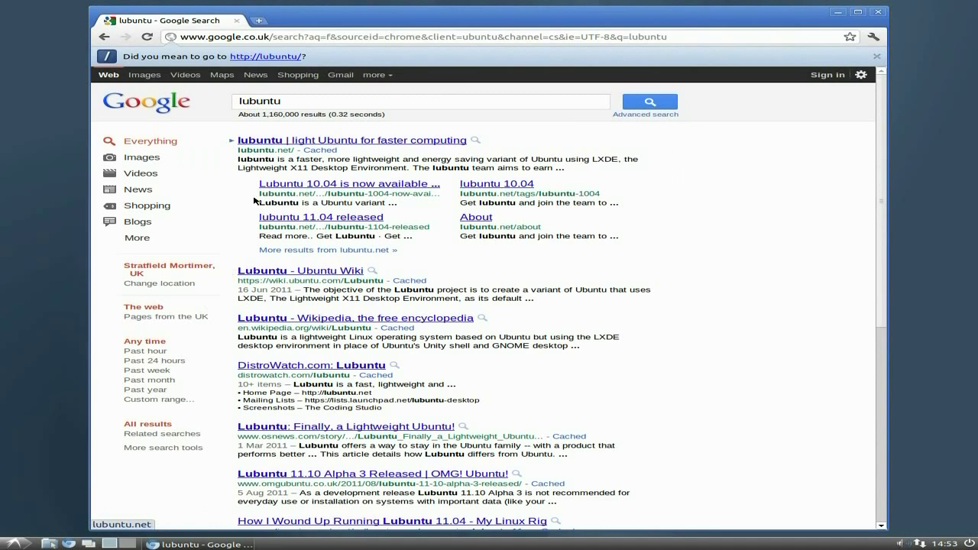
Open the lubuntu.net homepage result, maximize and scroll through it, then close the browser.
click(293, 142)
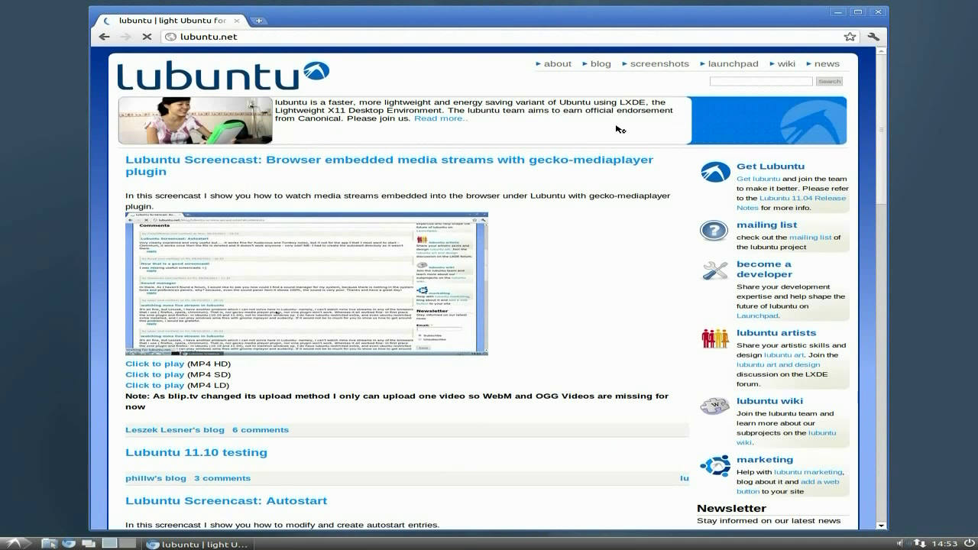
click(859, 13)
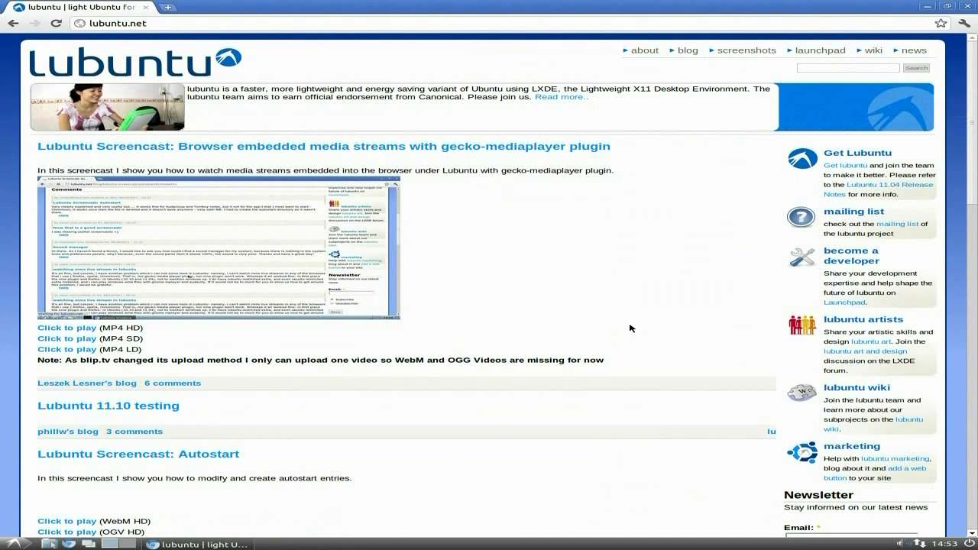
scroll(640, 330, down, 4)
scroll(641, 330, down, 4)
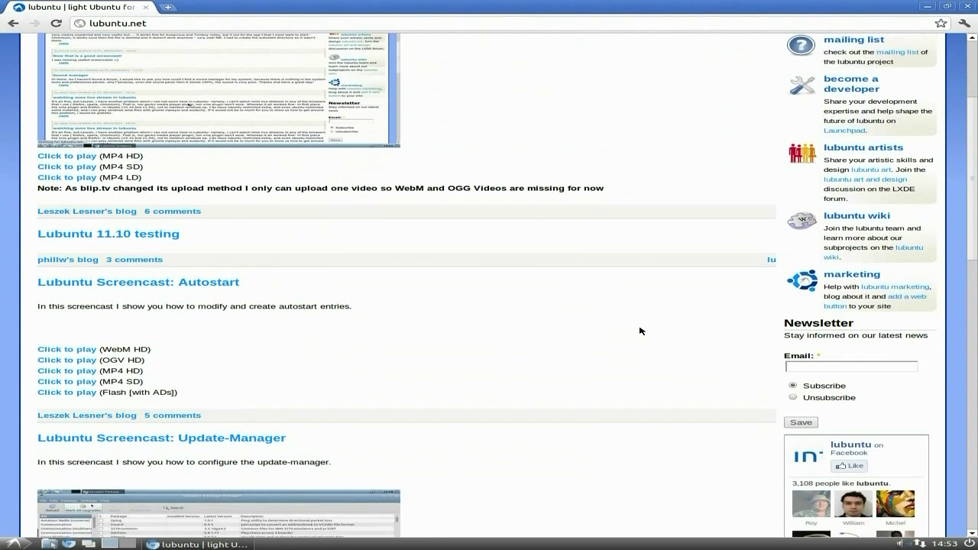
scroll(640, 332, up, 3)
scroll(642, 337, up, 6)
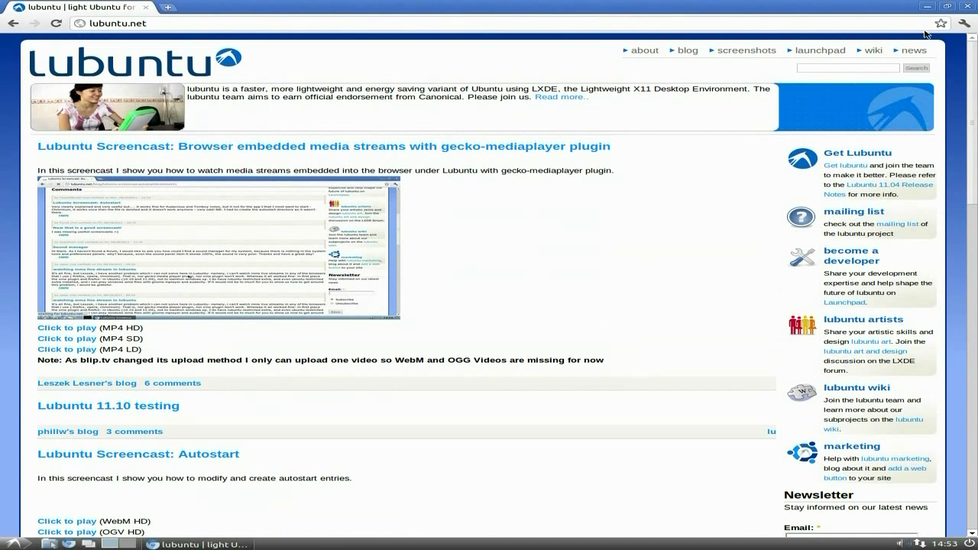
click(968, 6)
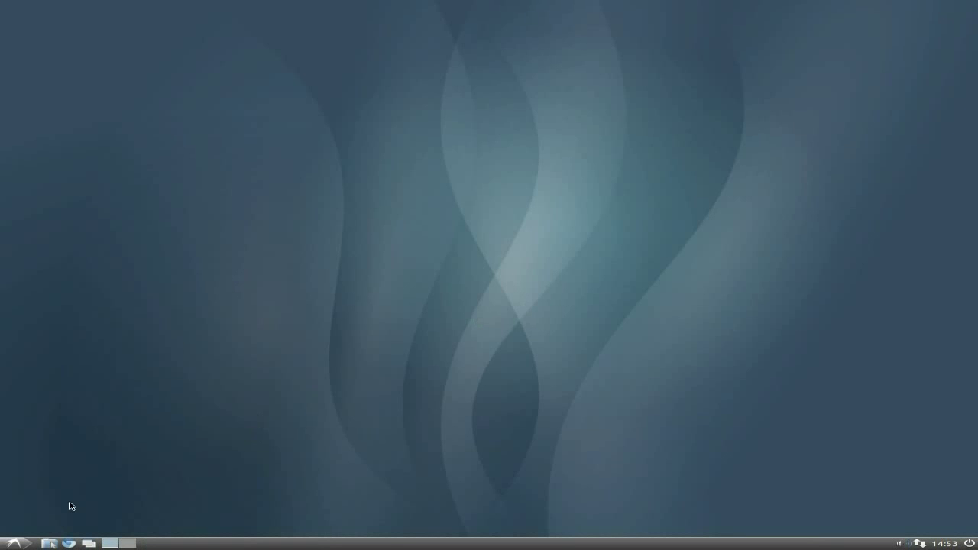
Launch the Task Manager from the applications menu, then quit it.
click(17, 543)
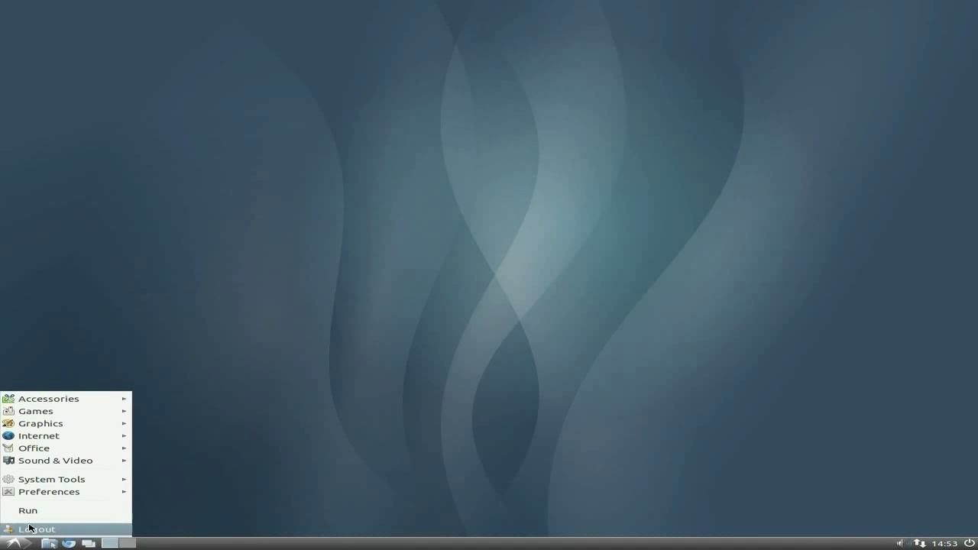
mouse_move(43, 495)
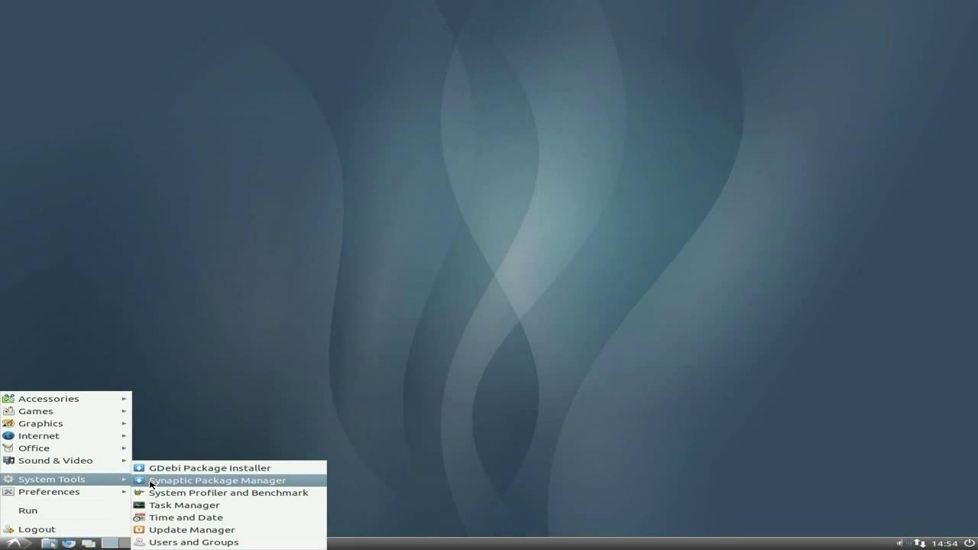
click(189, 507)
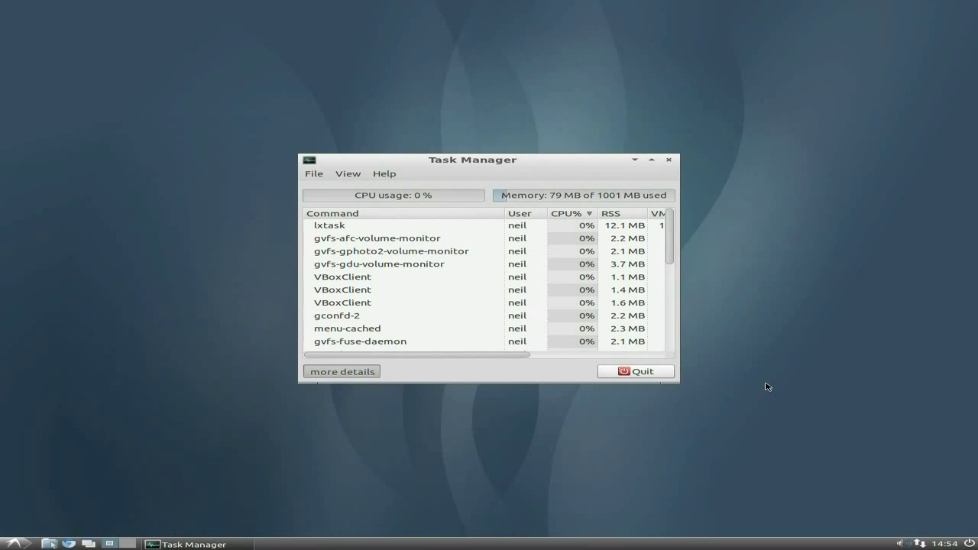
click(646, 371)
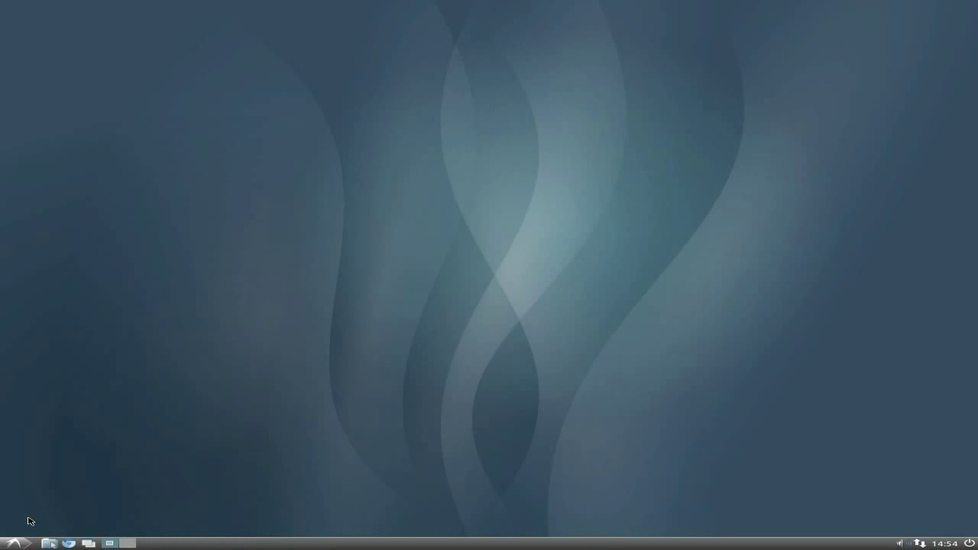
Launch AbiWord from the Office category and bring the applications menu up again.
click(14, 543)
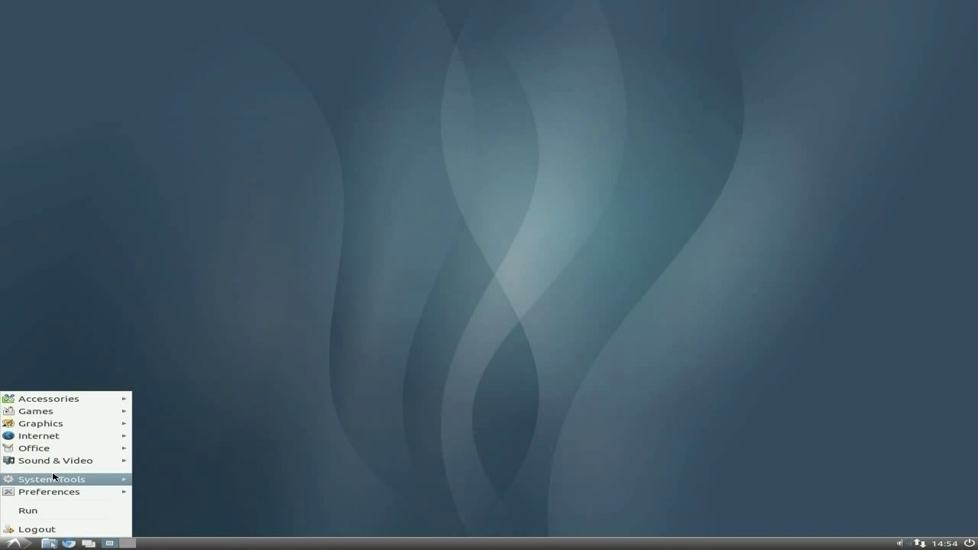
mouse_move(61, 436)
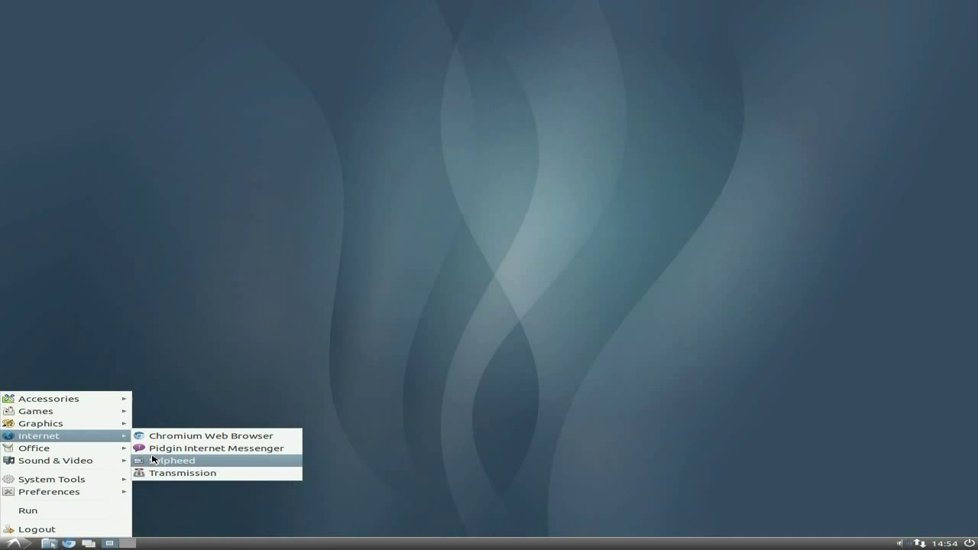
mouse_move(109, 448)
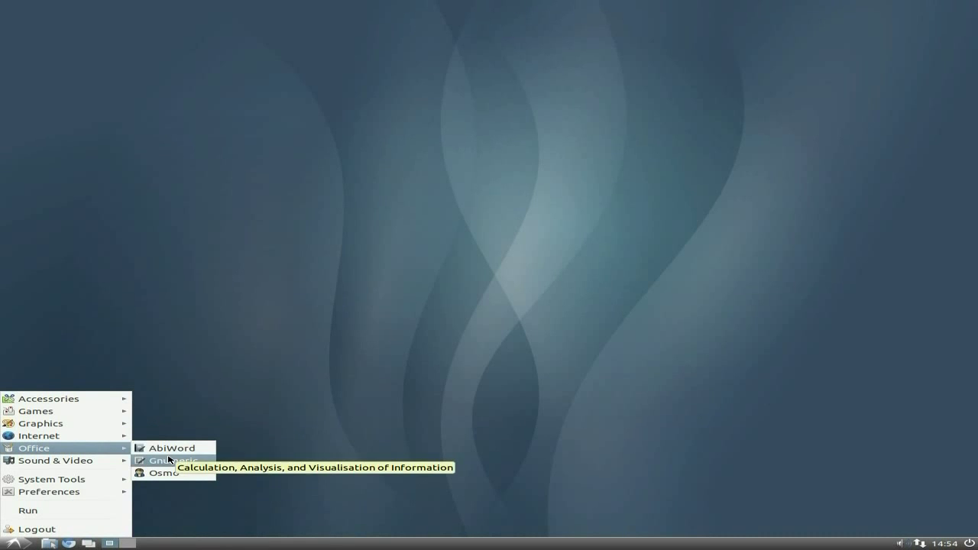
click(170, 460)
click(20, 544)
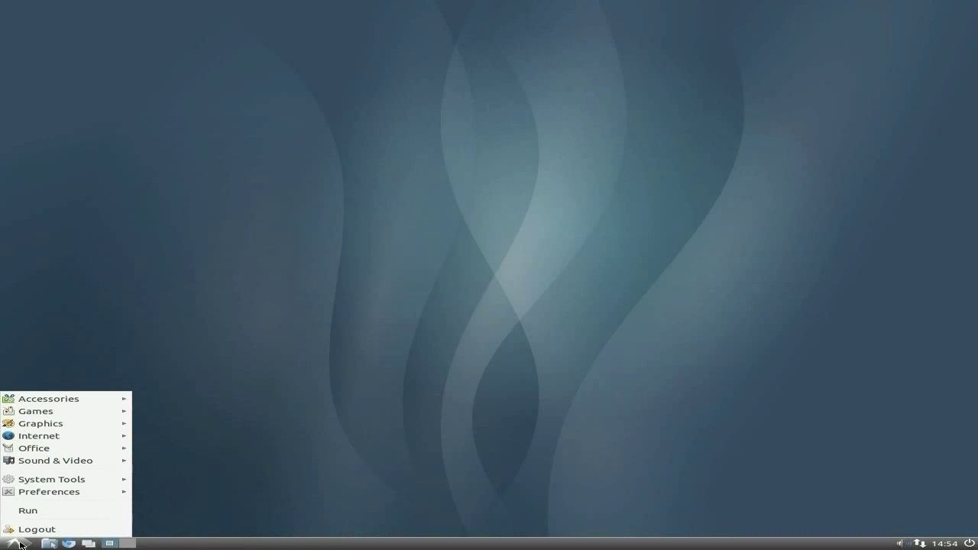
Launch Gnumeric from the Office category and move its window down and right.
mouse_move(114, 448)
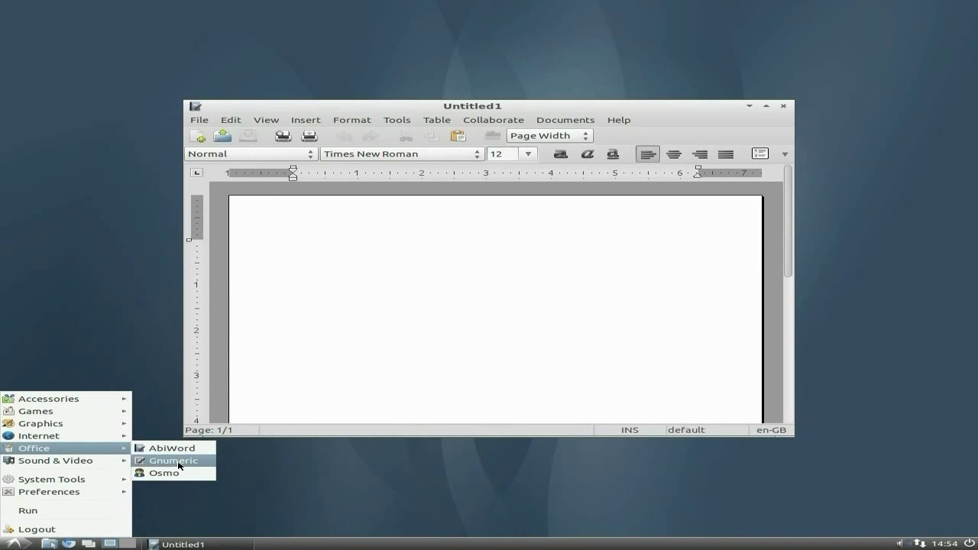
click(178, 462)
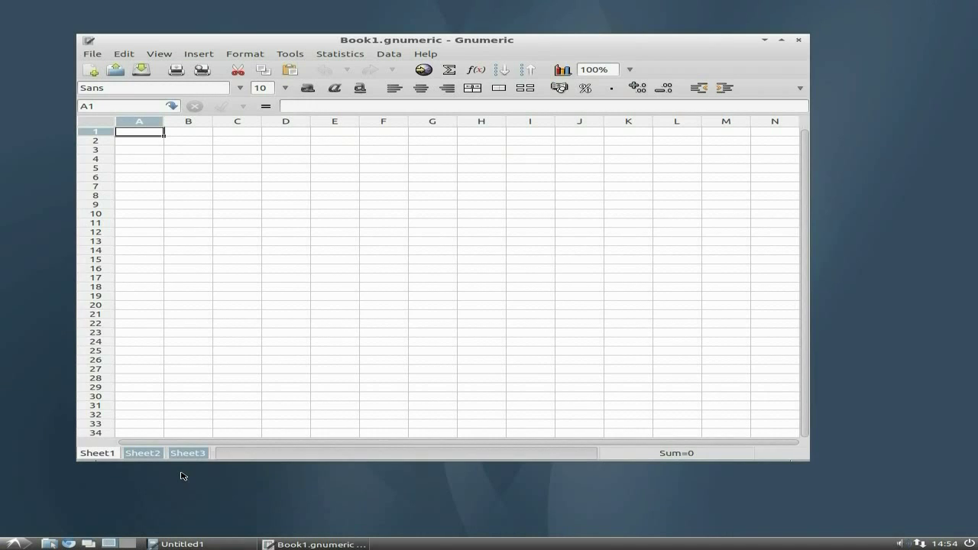
drag(382, 39, 281, 46)
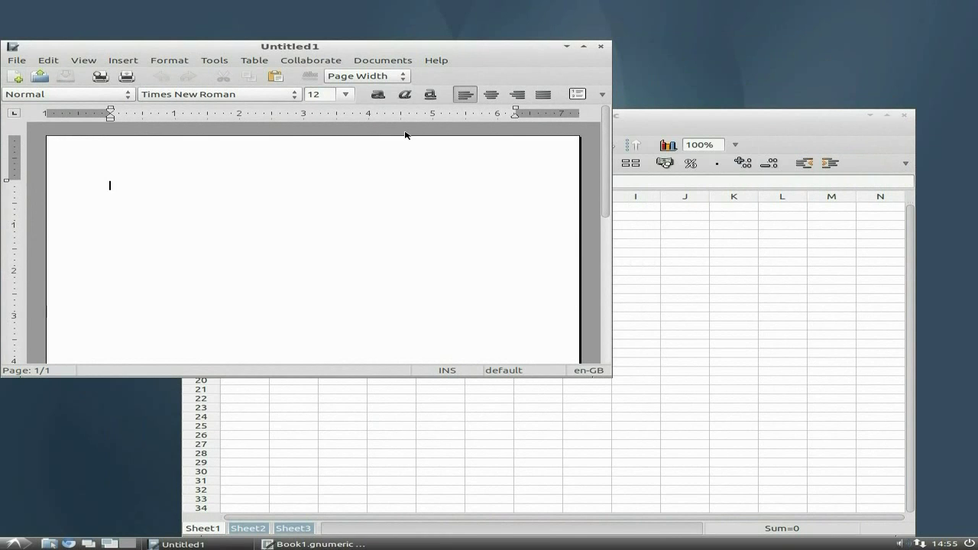
Look through AbiWord's Help menu, dismiss it, and close the blank Untitled1 document.
click(437, 61)
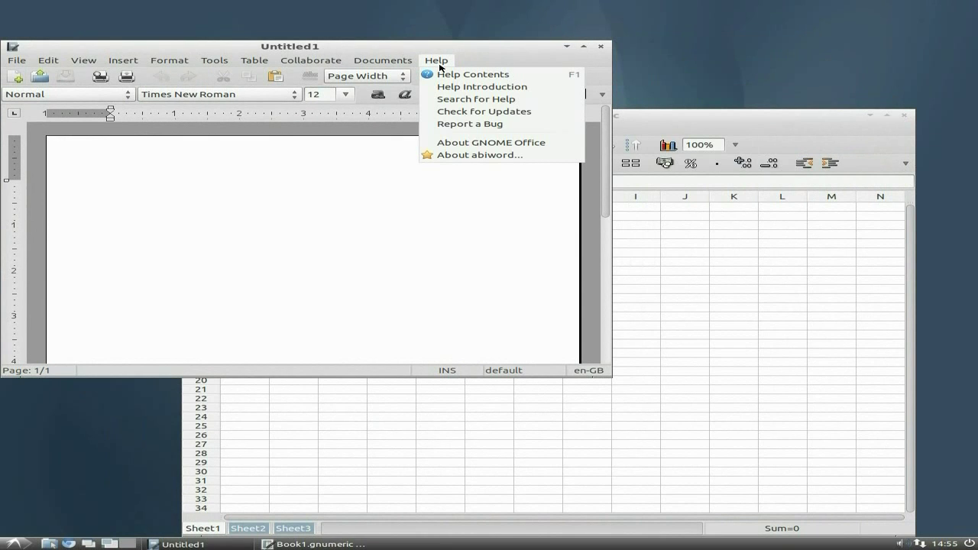
click(402, 213)
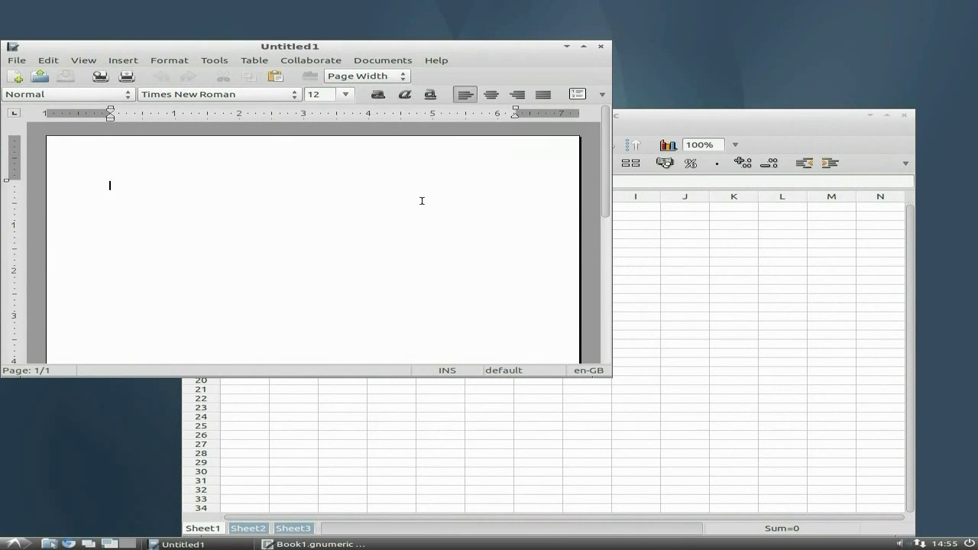
click(601, 46)
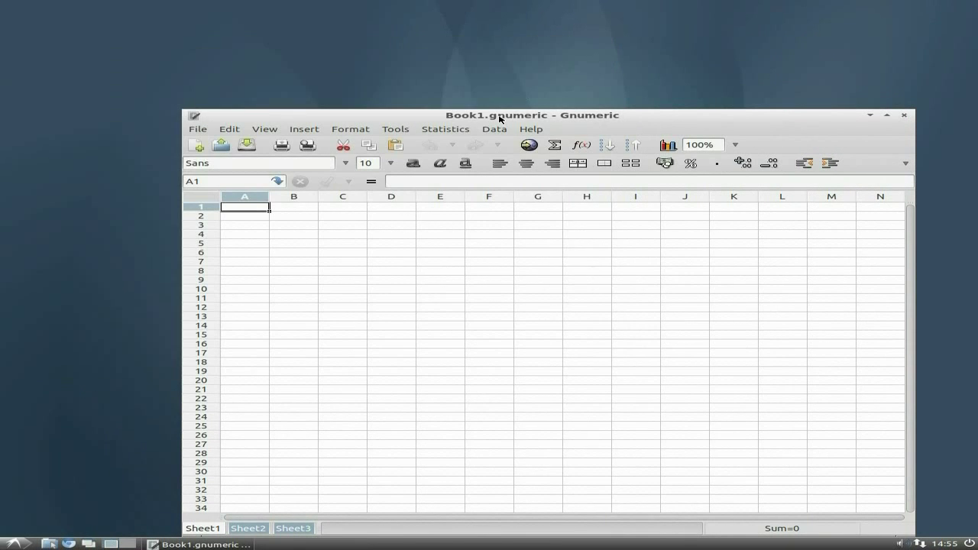
click(904, 116)
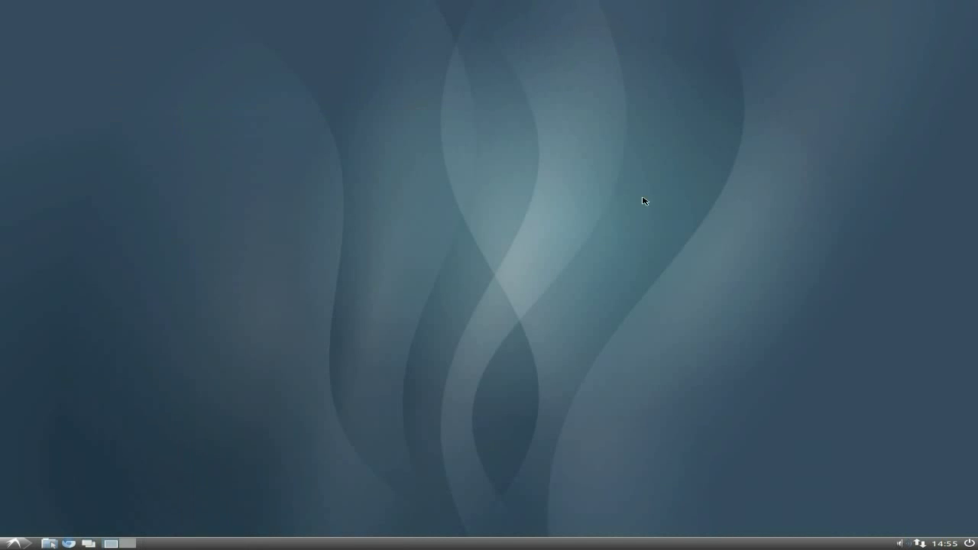
click(15, 544)
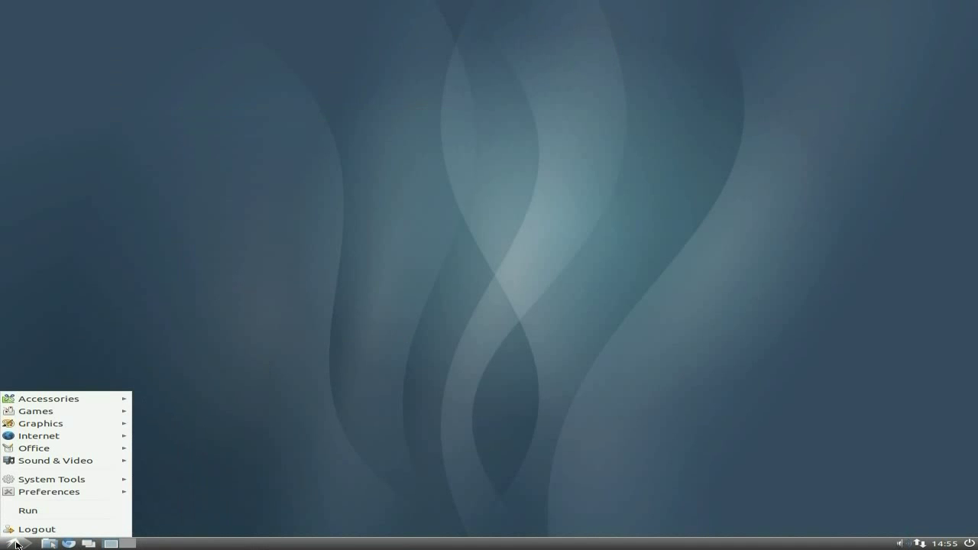
mouse_move(87, 448)
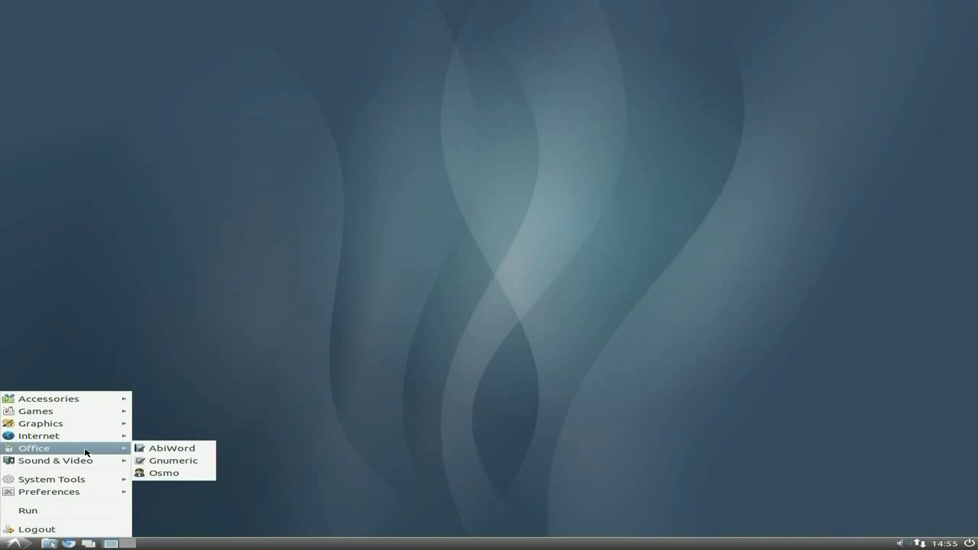
click(159, 475)
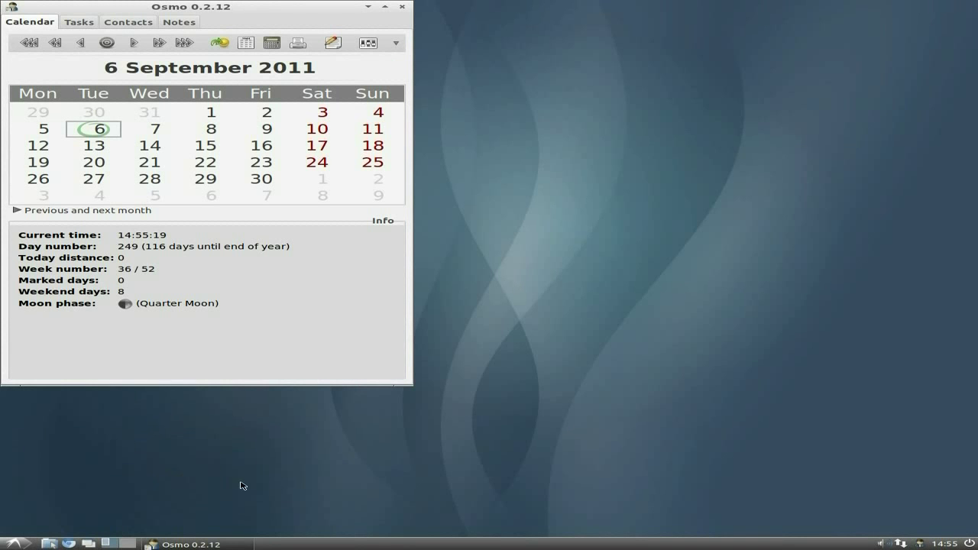
click(87, 23)
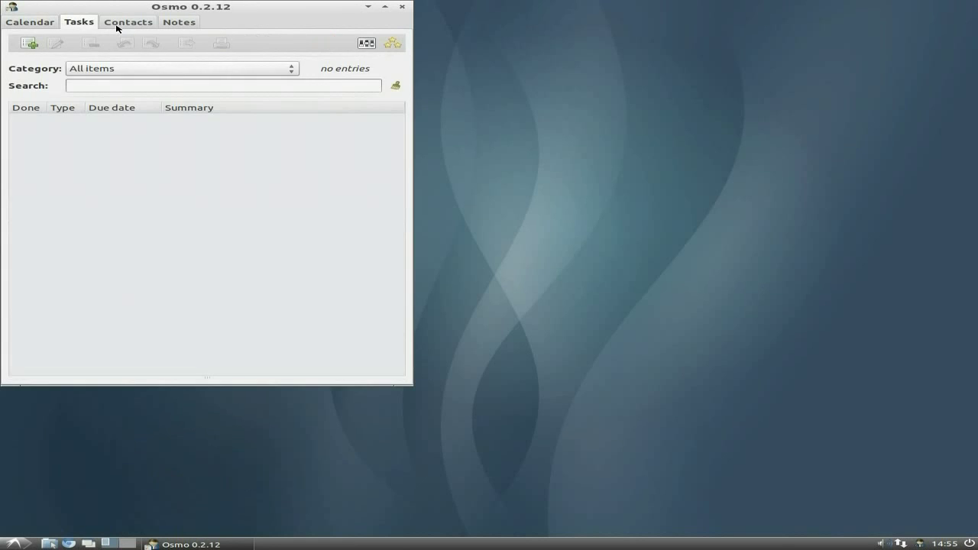
click(120, 25)
click(182, 22)
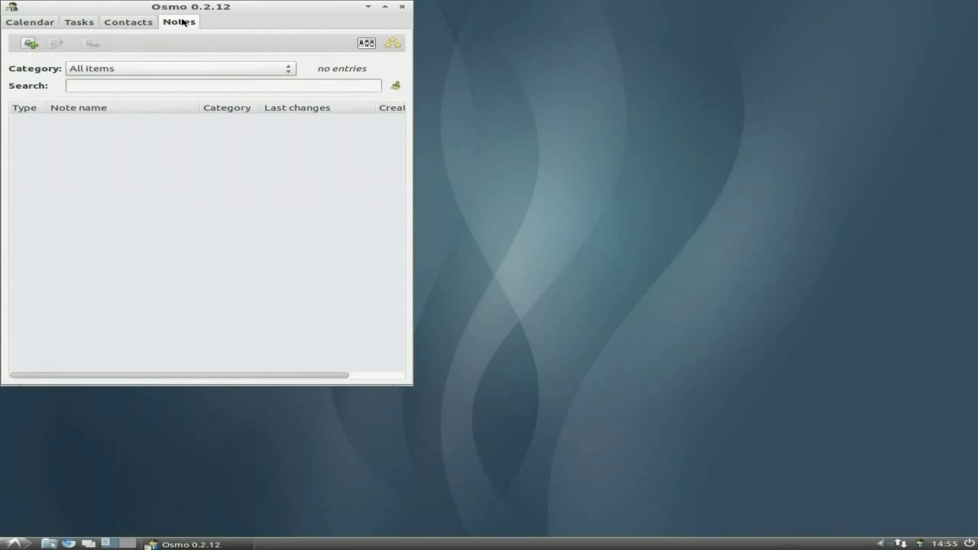
click(41, 25)
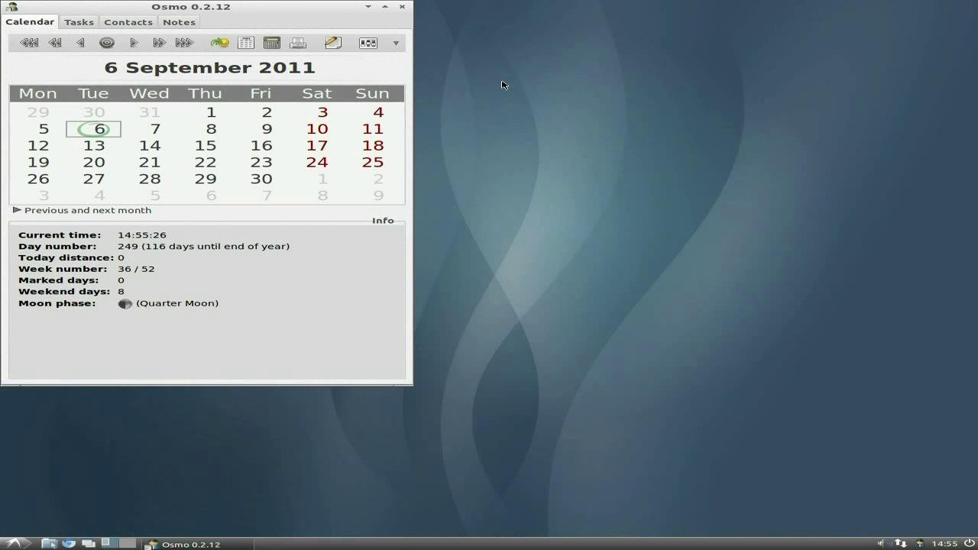
click(403, 7)
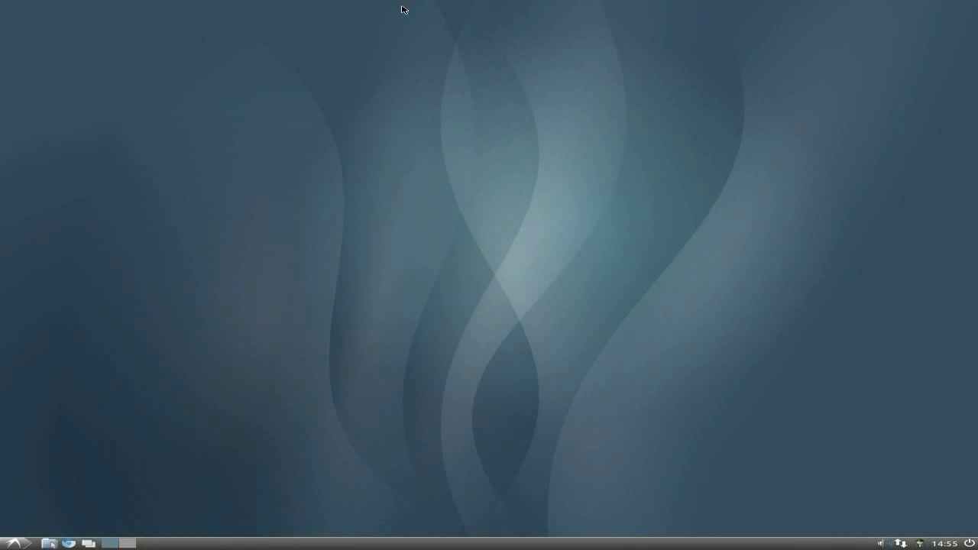
right_click(919, 544)
click(832, 532)
Show the System Tools category in the applications menu, with Synaptic Package Manager listed.
click(18, 544)
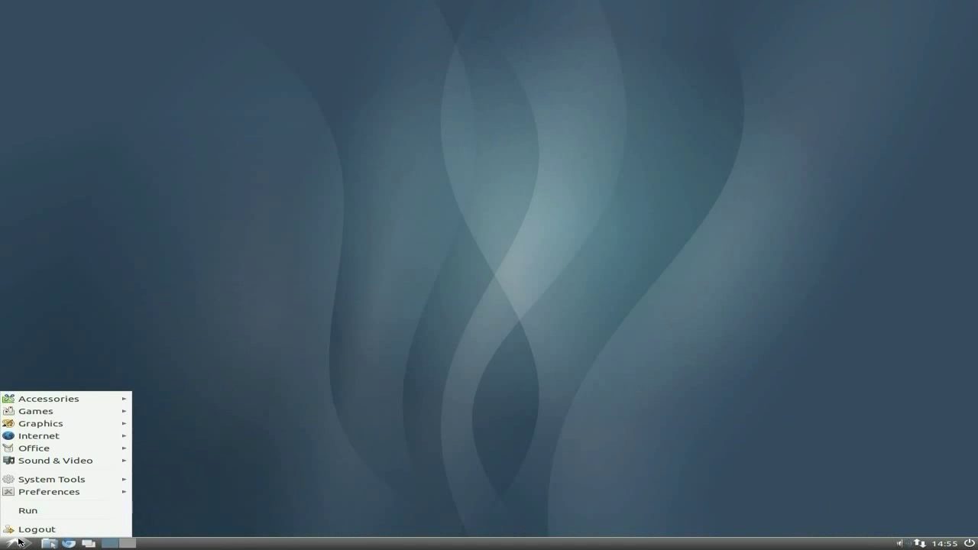
mouse_move(48, 461)
mouse_move(85, 497)
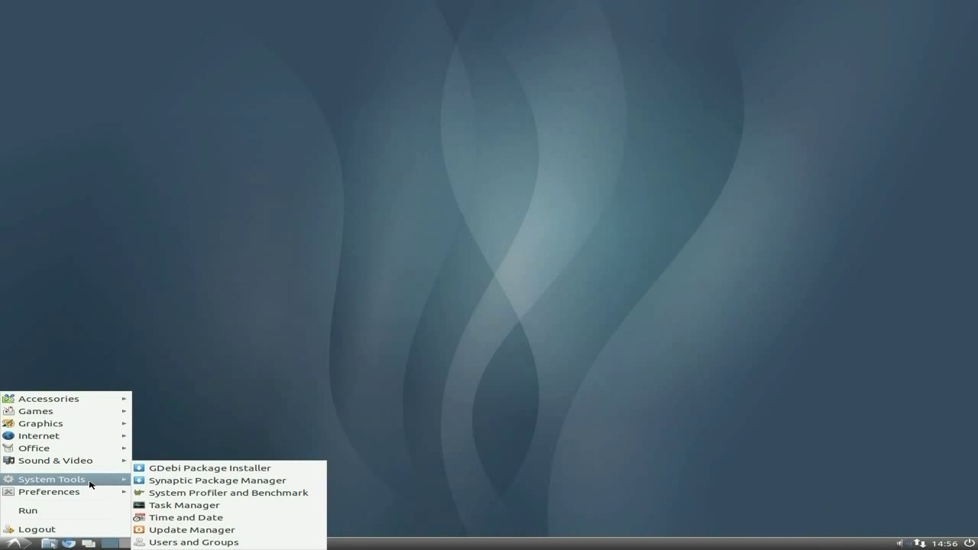
Launch Synaptic with the administrator password and reload the package information.
click(163, 484)
text(••)
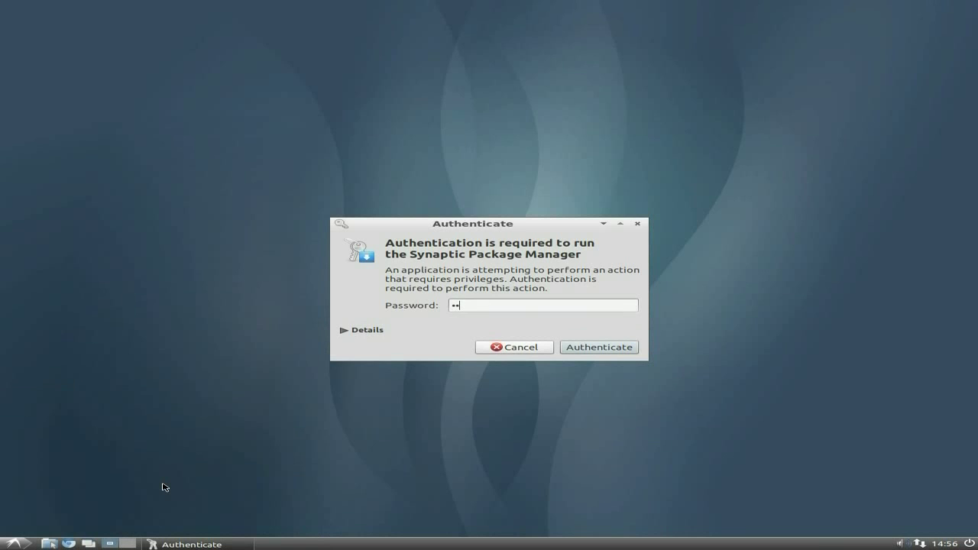
text(•••••••)
key(Return)
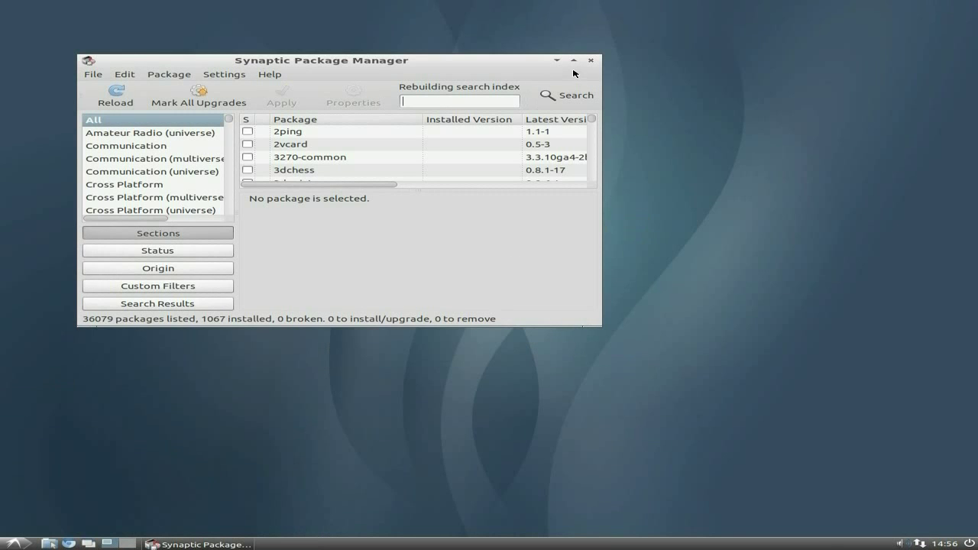
click(109, 96)
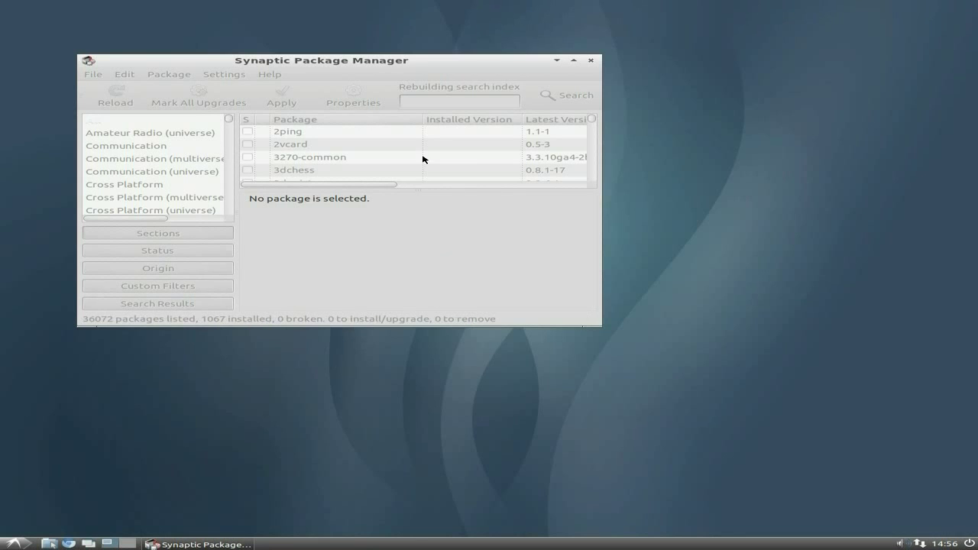
Search Synaptic for 'vlc' to list the 48 matching packages.
click(562, 94)
text(vlc)
key(Return)
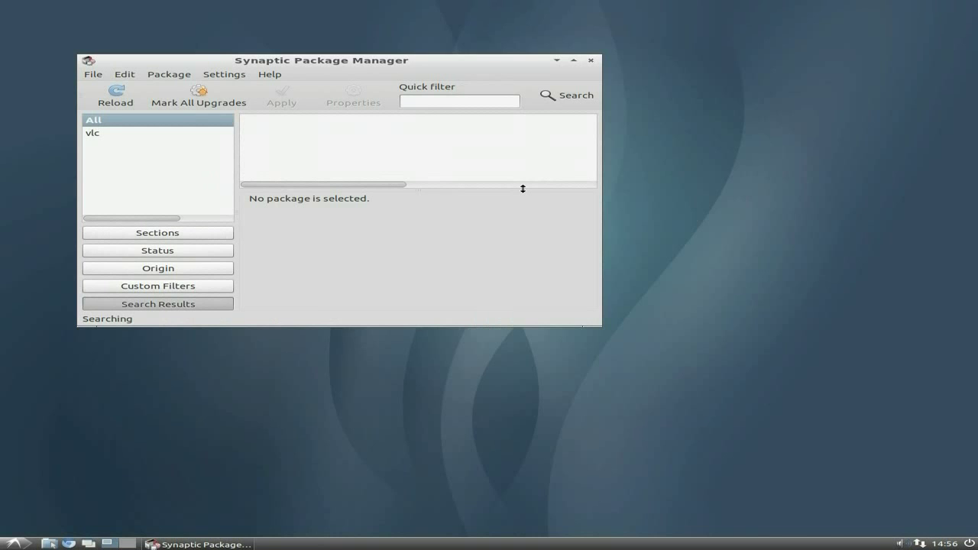
Maximize Synaptic and mark vlc for installation, accepting its extra dependencies.
click(578, 63)
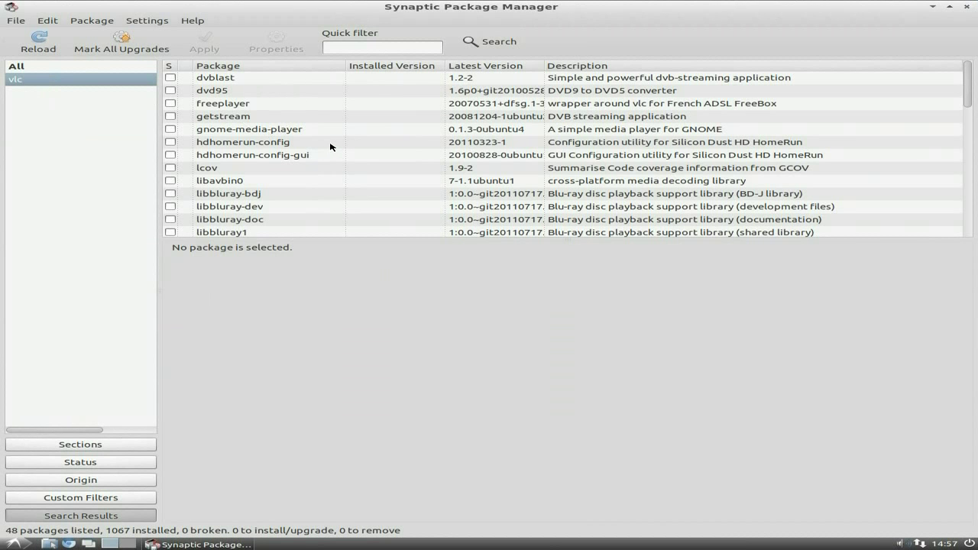
scroll(330, 146, down, 1)
scroll(330, 147, down, 10)
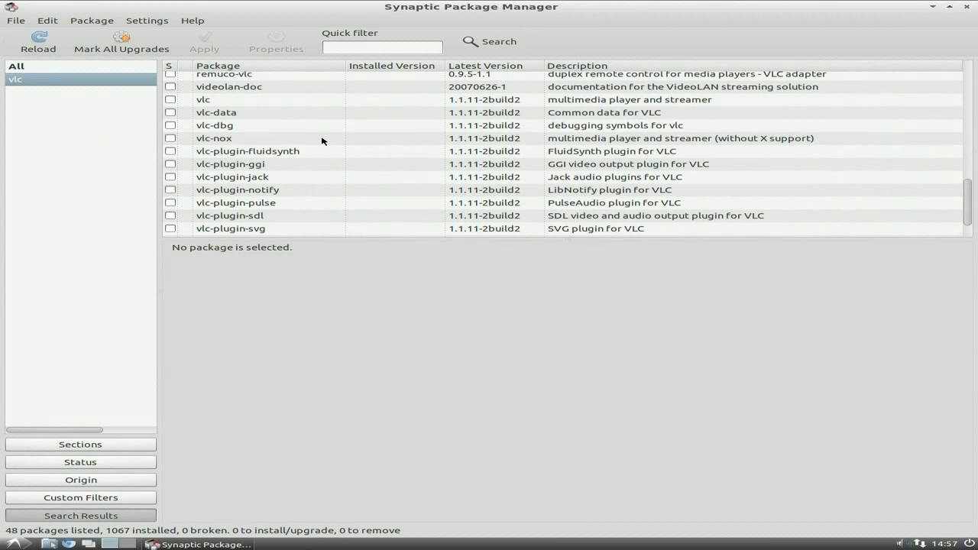
click(170, 100)
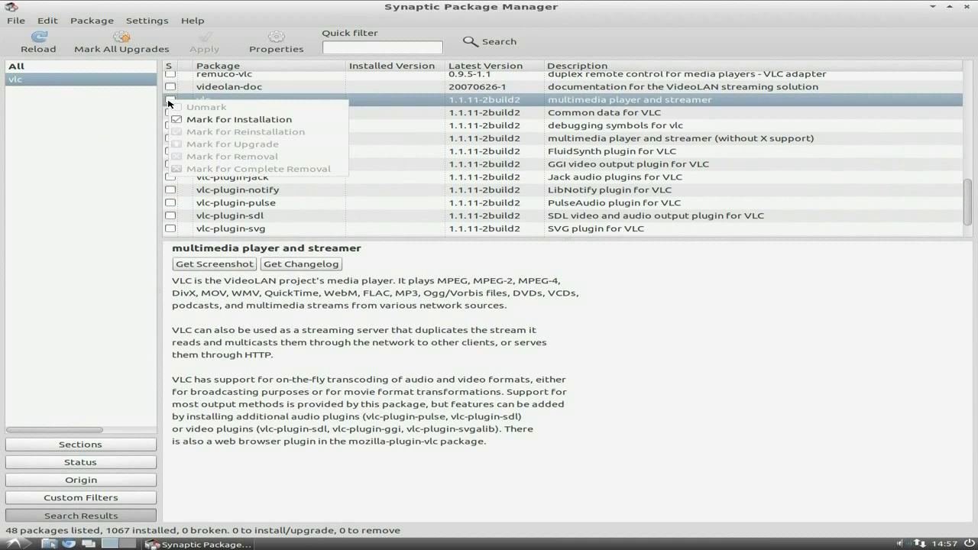
click(205, 120)
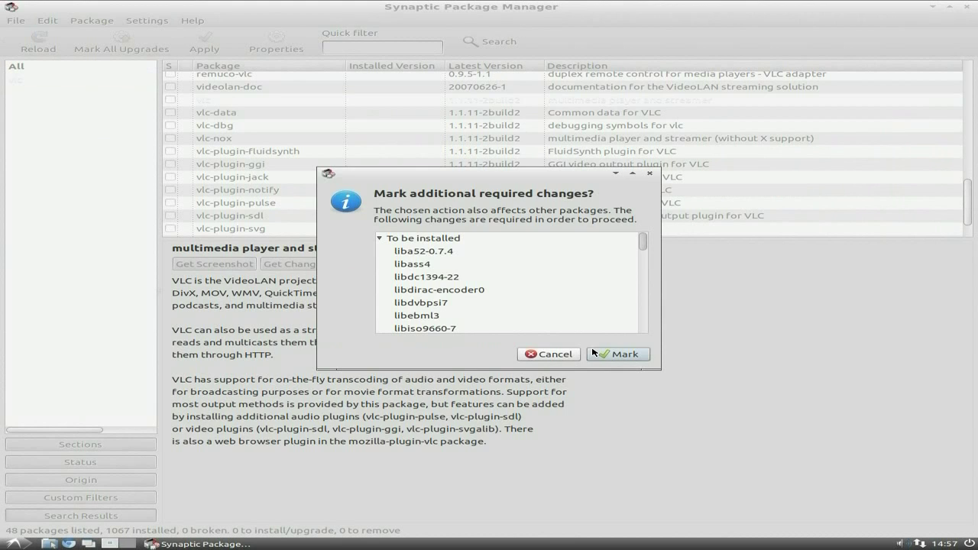
click(595, 353)
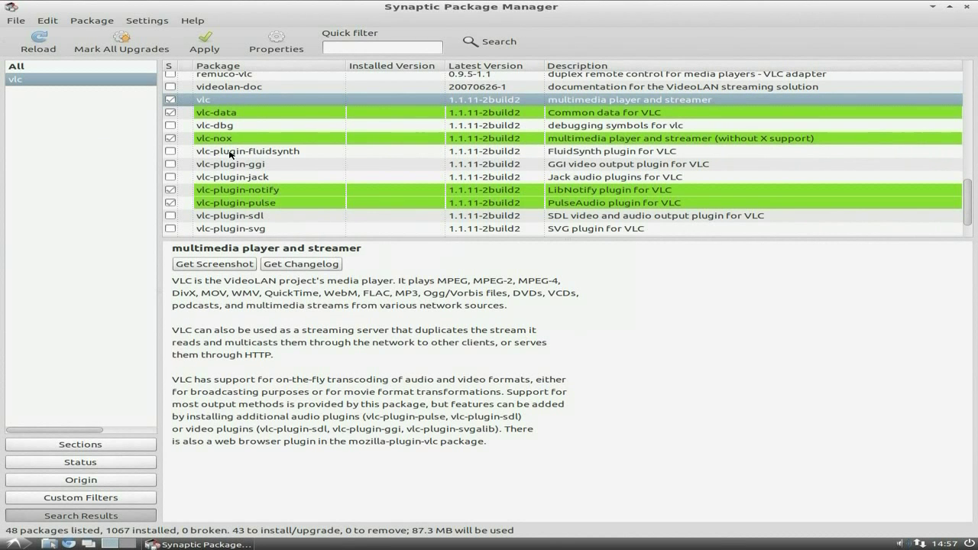
Apply the changes to start installing the 43 packages, then switch to the second desktop.
click(205, 45)
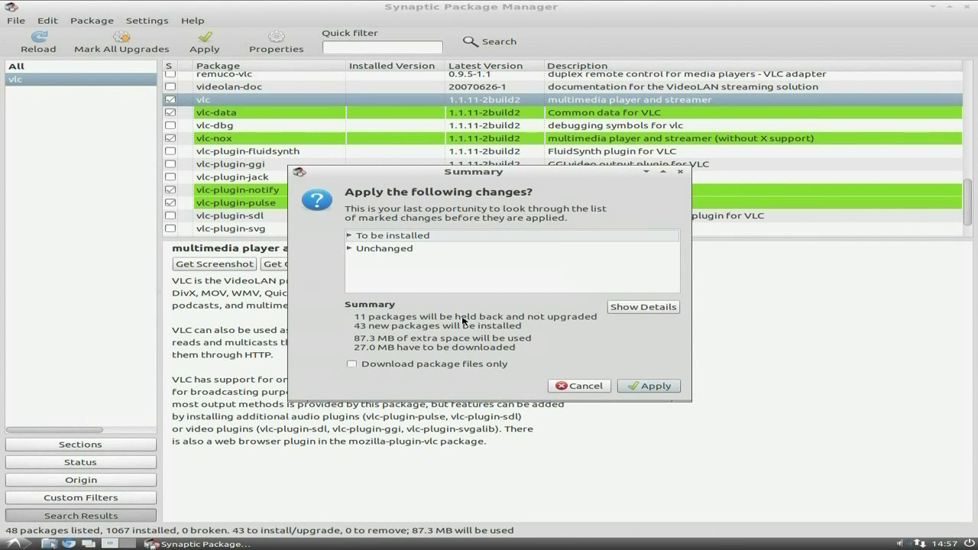
click(646, 388)
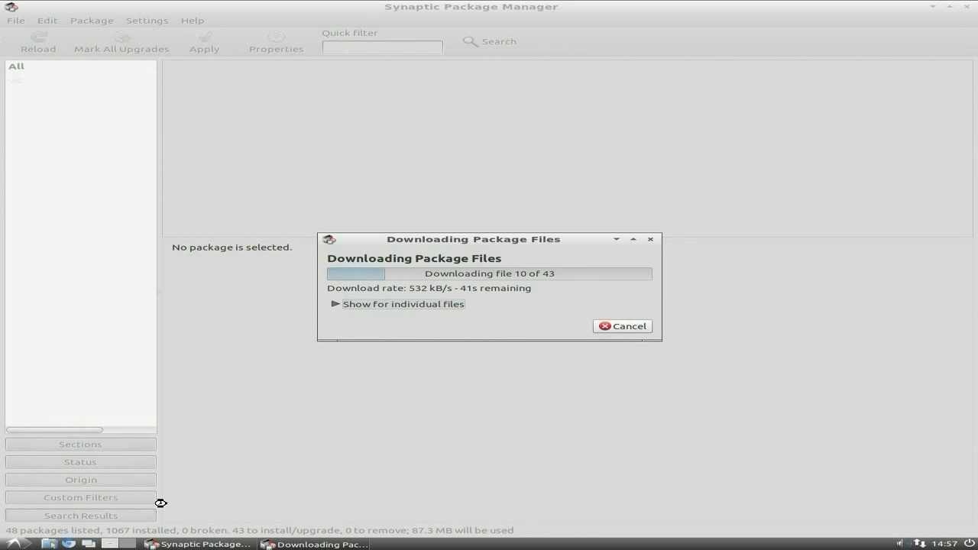
click(130, 544)
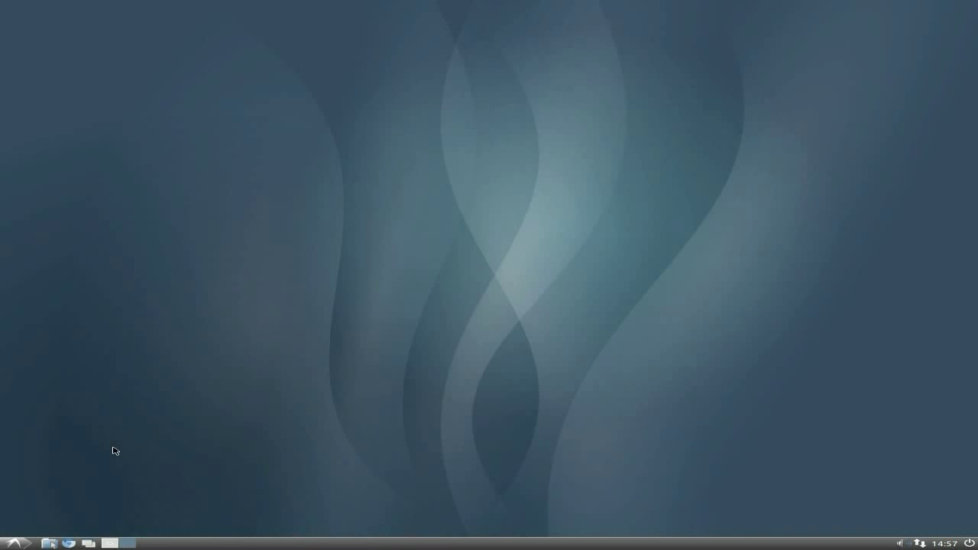
Review the Appearance and Advanced tabs of Desktop Preferences, then close it.
click(18, 543)
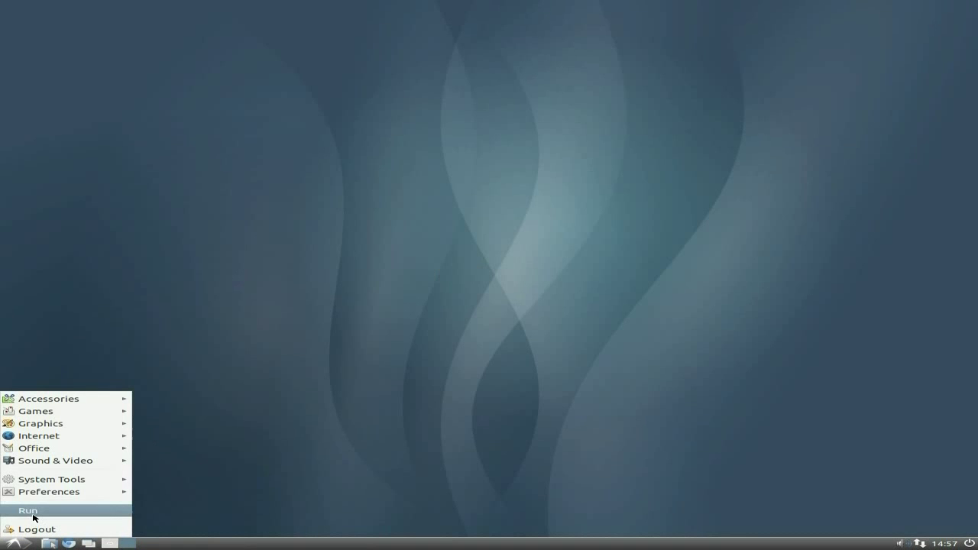
mouse_move(37, 495)
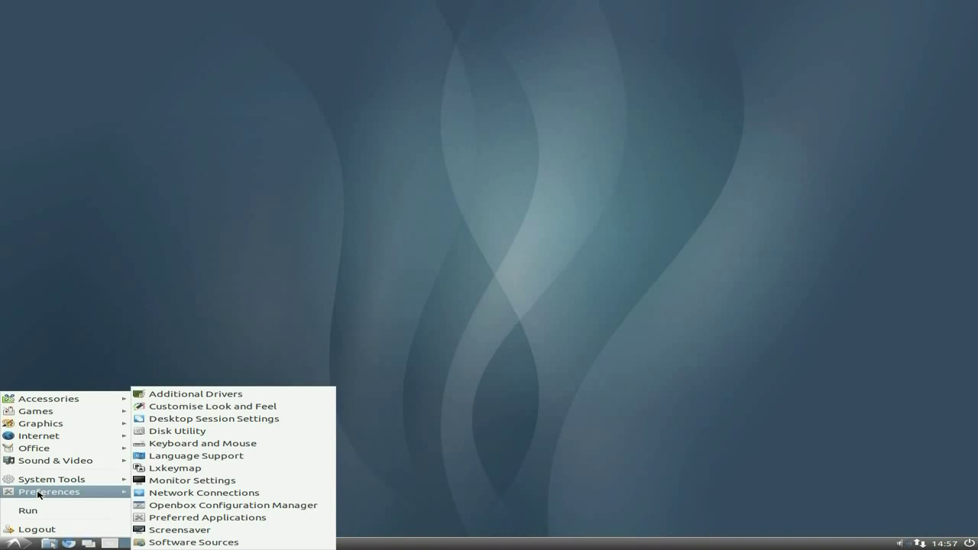
click(369, 220)
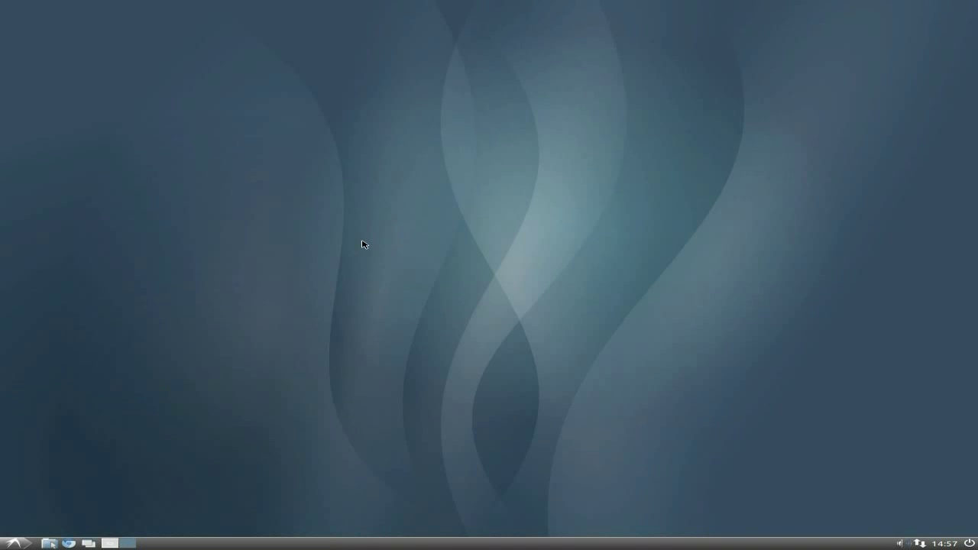
right_click(388, 168)
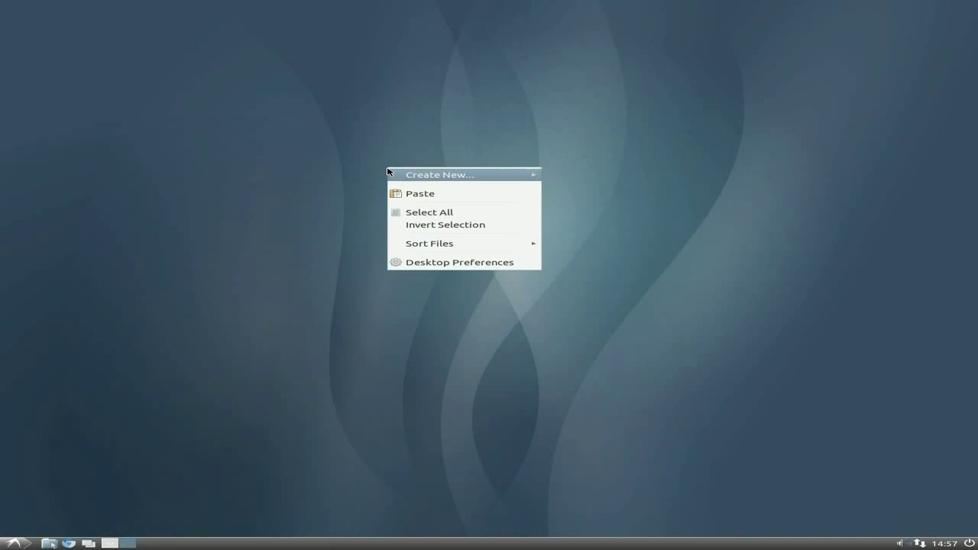
click(430, 264)
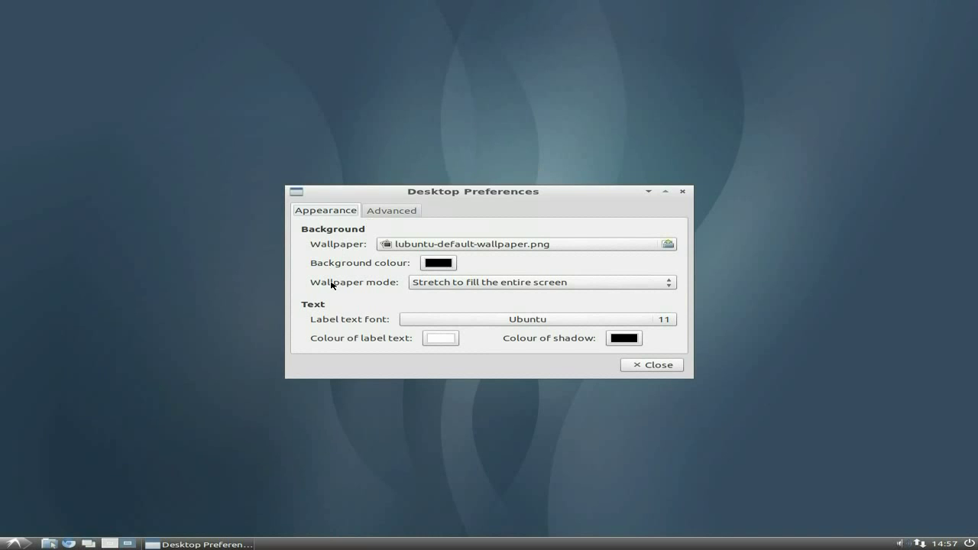
click(391, 212)
click(346, 212)
click(656, 366)
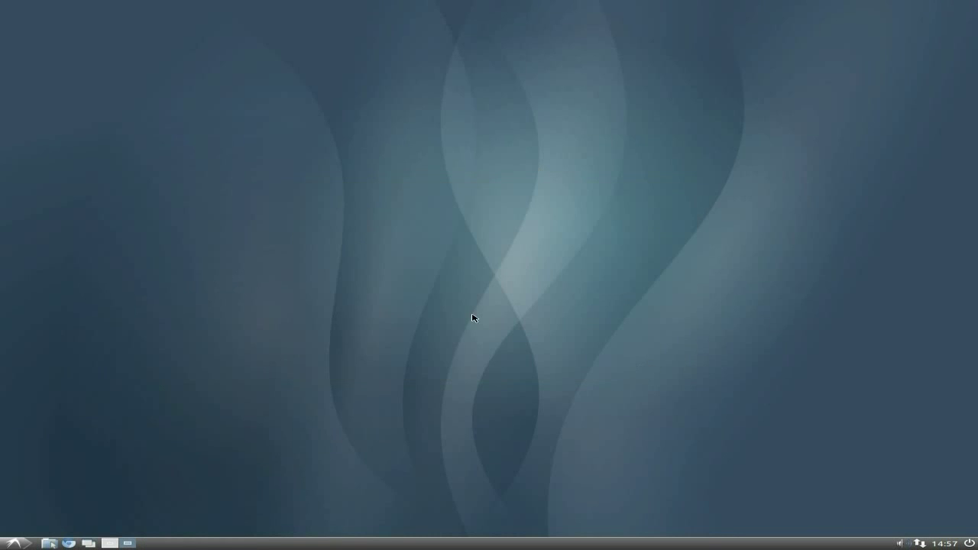
Dismiss the desktop context menu and show the menu's Preferences category.
right_click(297, 217)
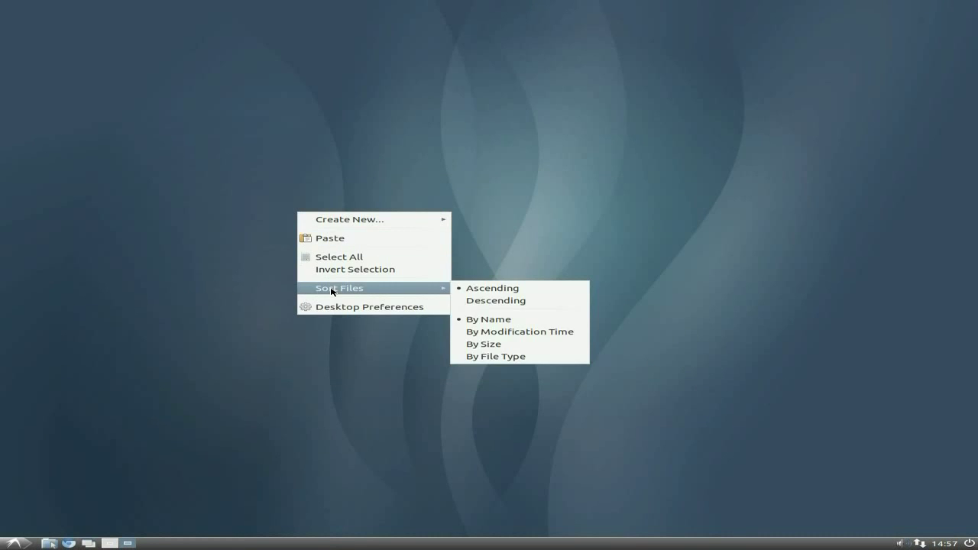
click(111, 365)
click(15, 544)
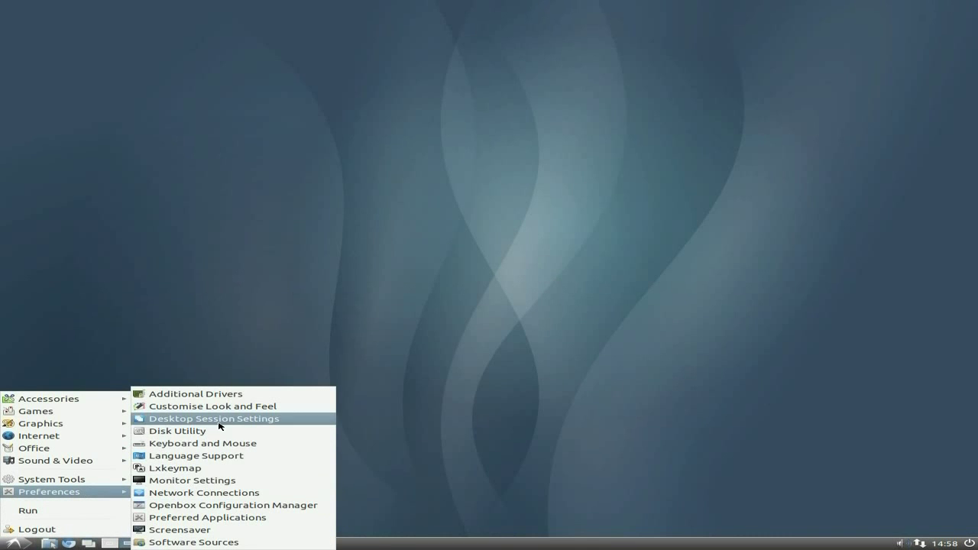
Preview TropicBomb, then apply the Weightless-industrial widget theme and close LXAppearance.
click(216, 413)
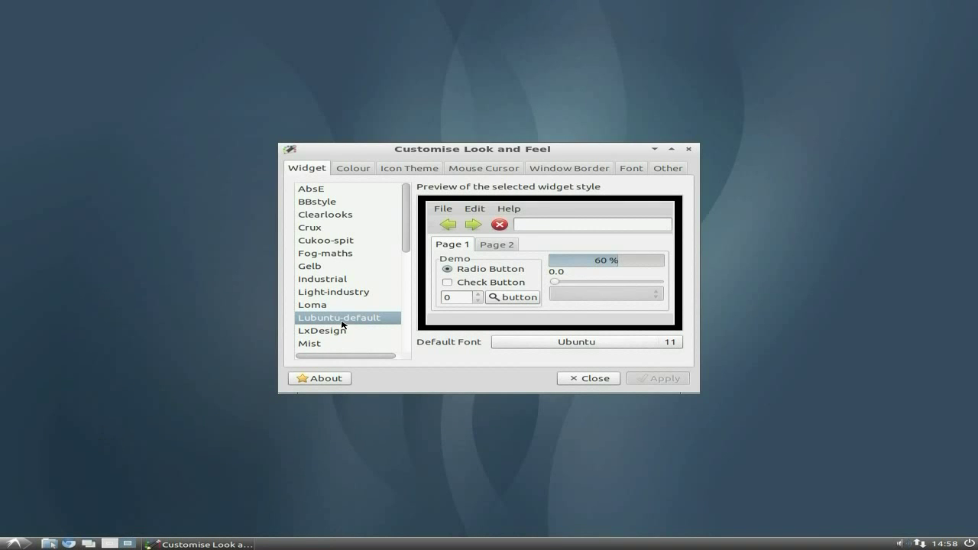
scroll(351, 298, down, 6)
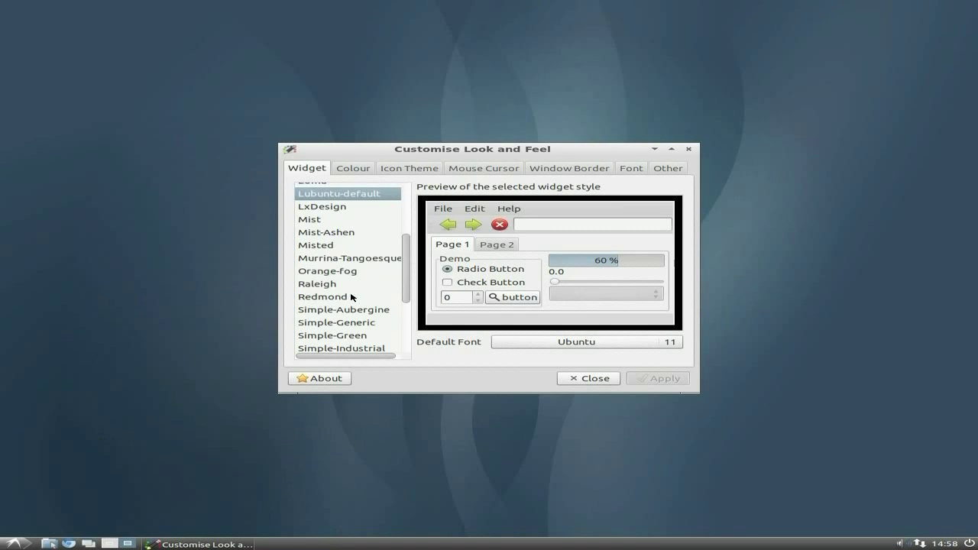
click(337, 333)
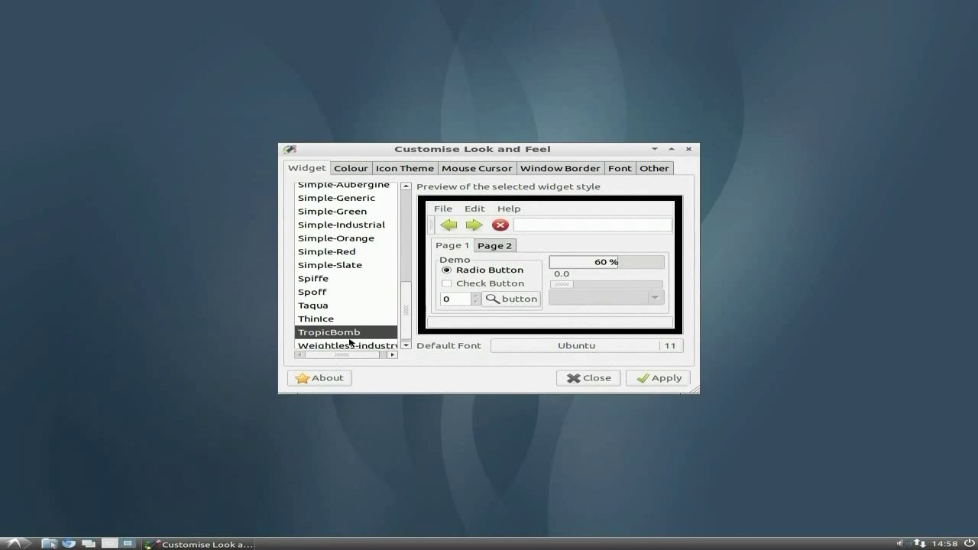
click(349, 346)
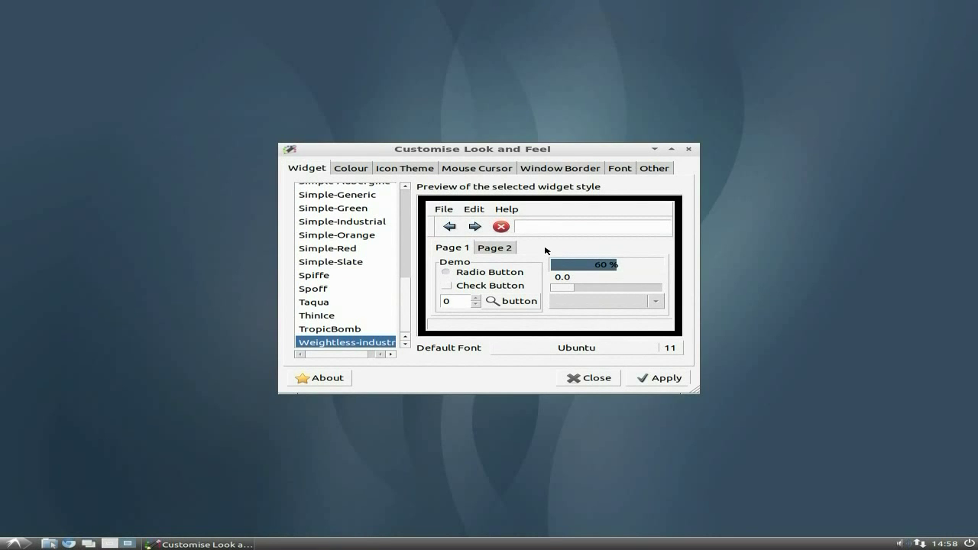
click(642, 379)
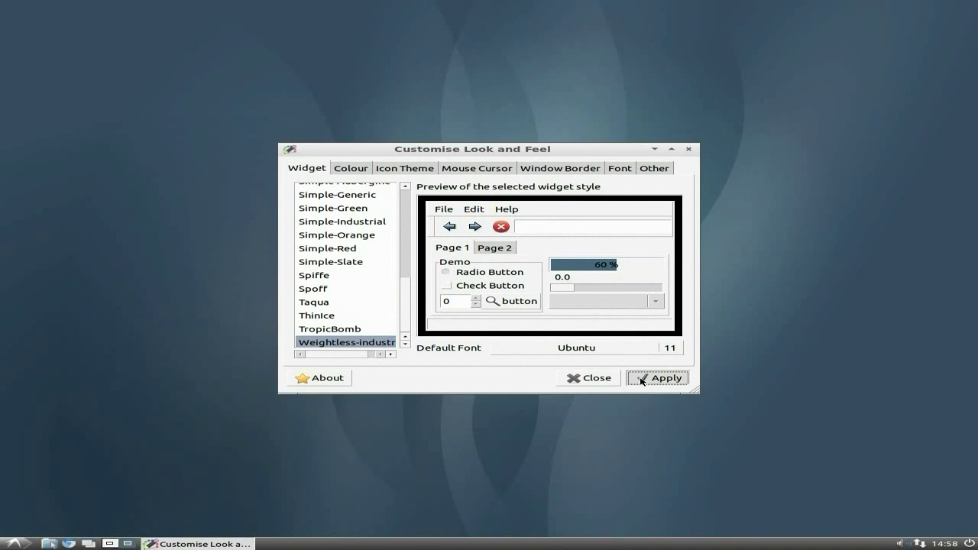
click(589, 377)
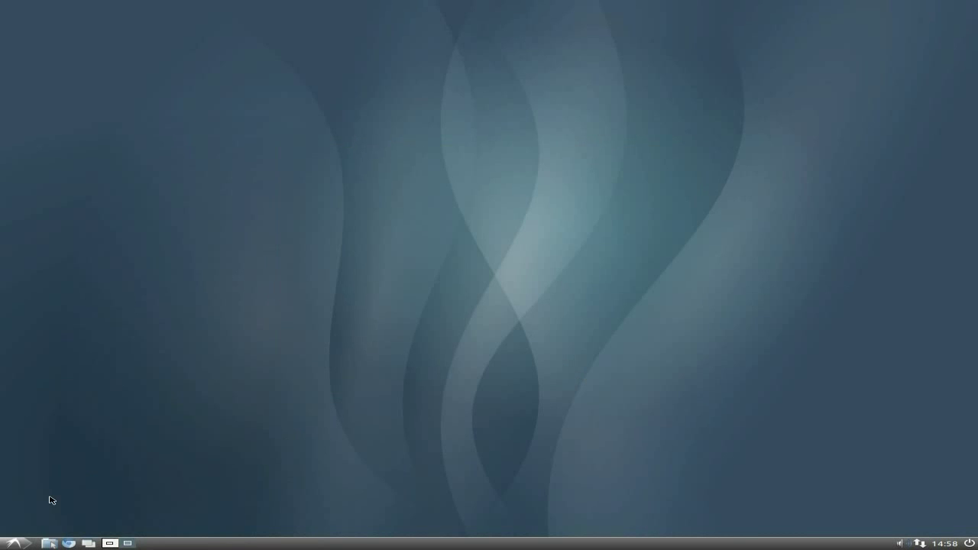
Bring Synaptic back, let the vlc installation finish, and close the Changes applied notice.
click(112, 545)
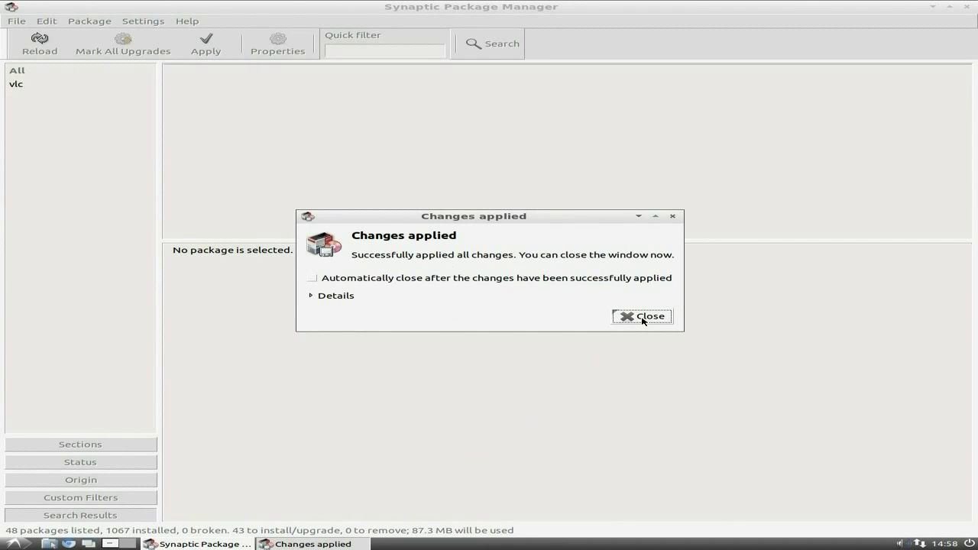
click(636, 316)
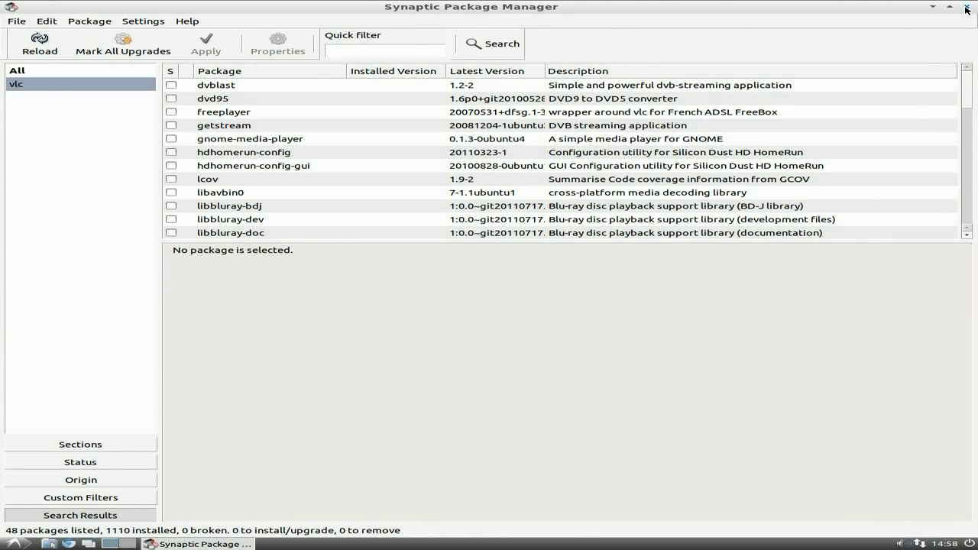
Close Synaptic, launch VLC from Sound & Video, accept its privacy policy, then close it.
click(966, 9)
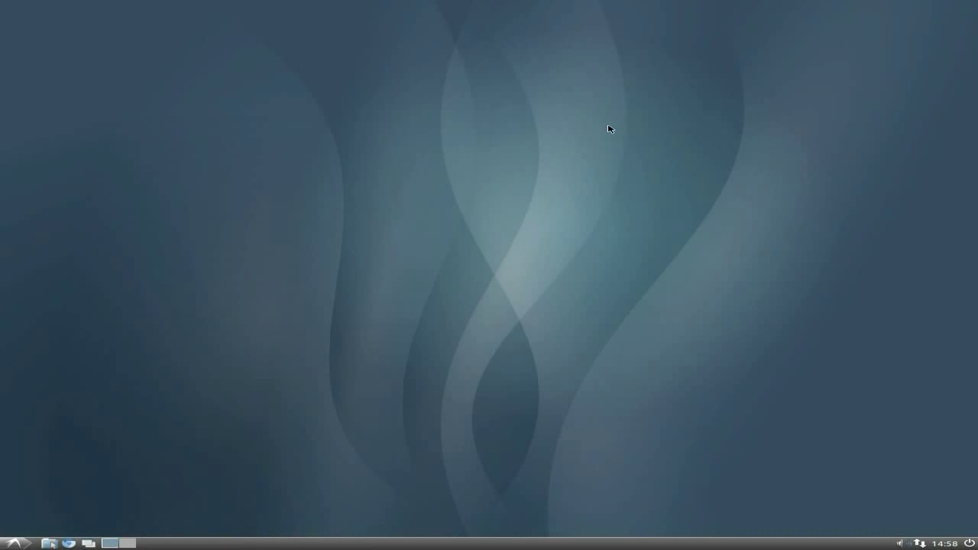
click(16, 543)
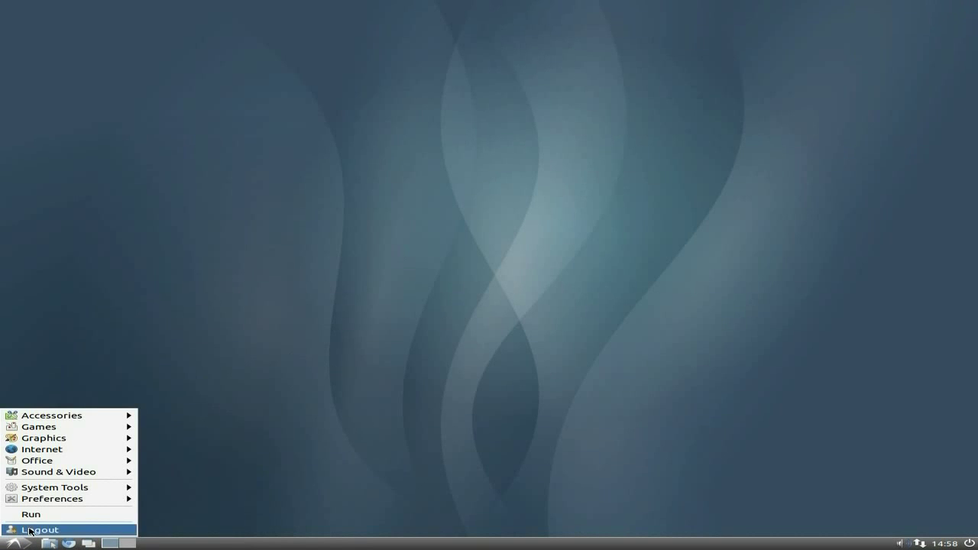
mouse_move(60, 474)
click(177, 506)
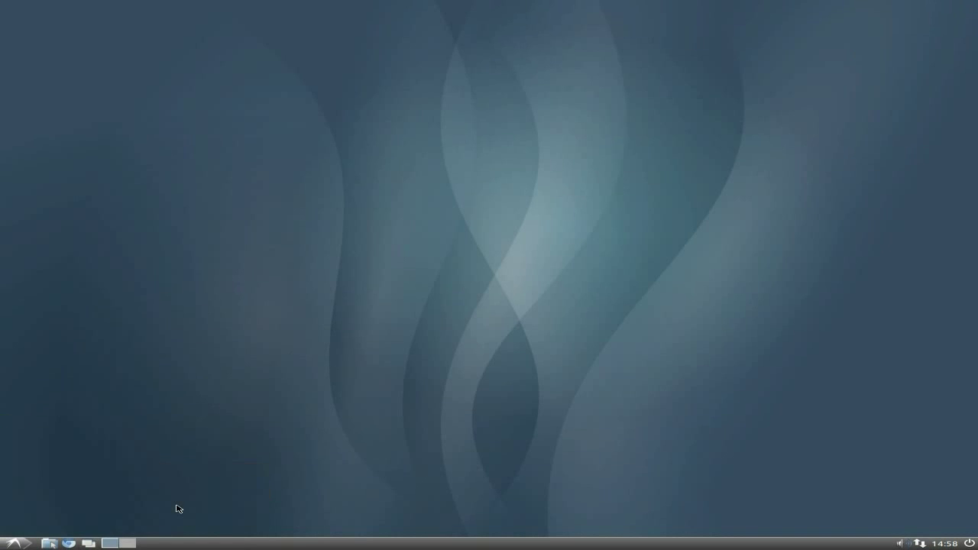
click(575, 337)
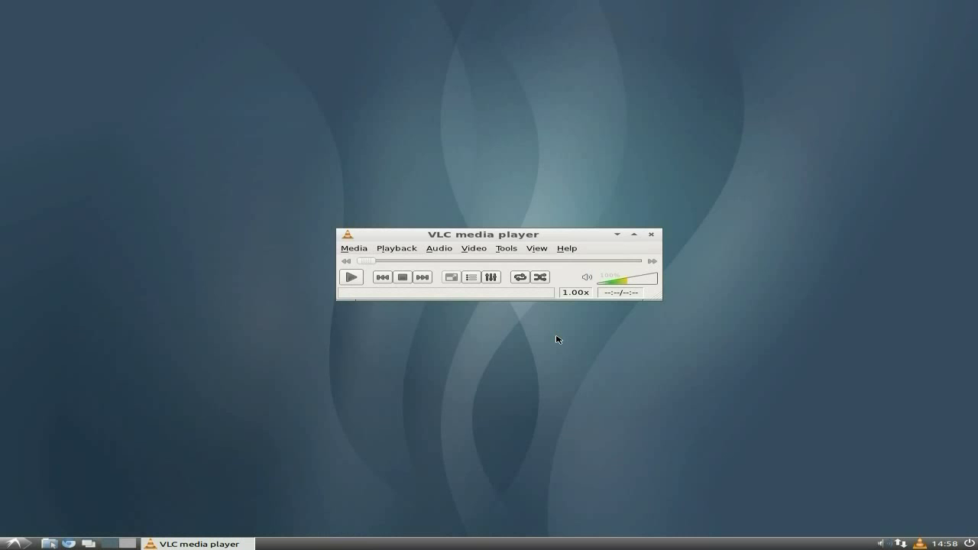
click(651, 235)
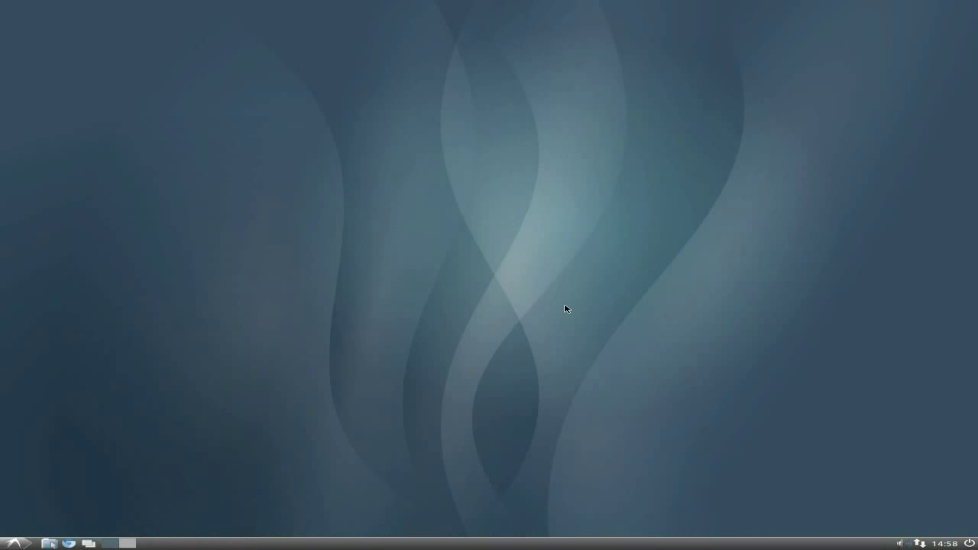